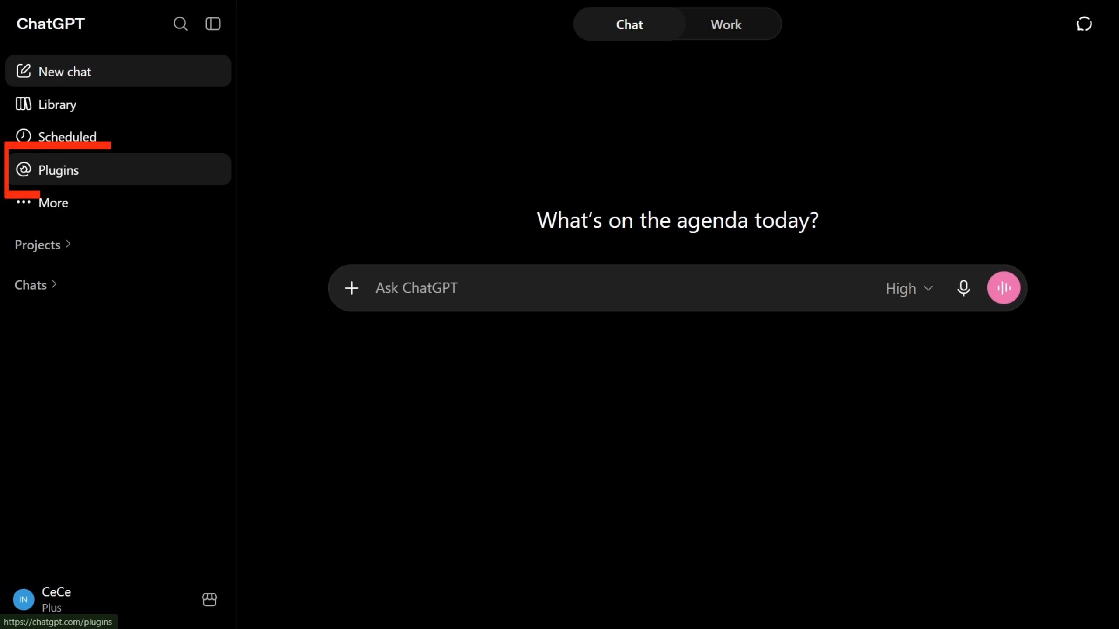
# Step: Open the plugin catalogue and browse its categories from Featured through Finance
pyautogui.click(58, 170)
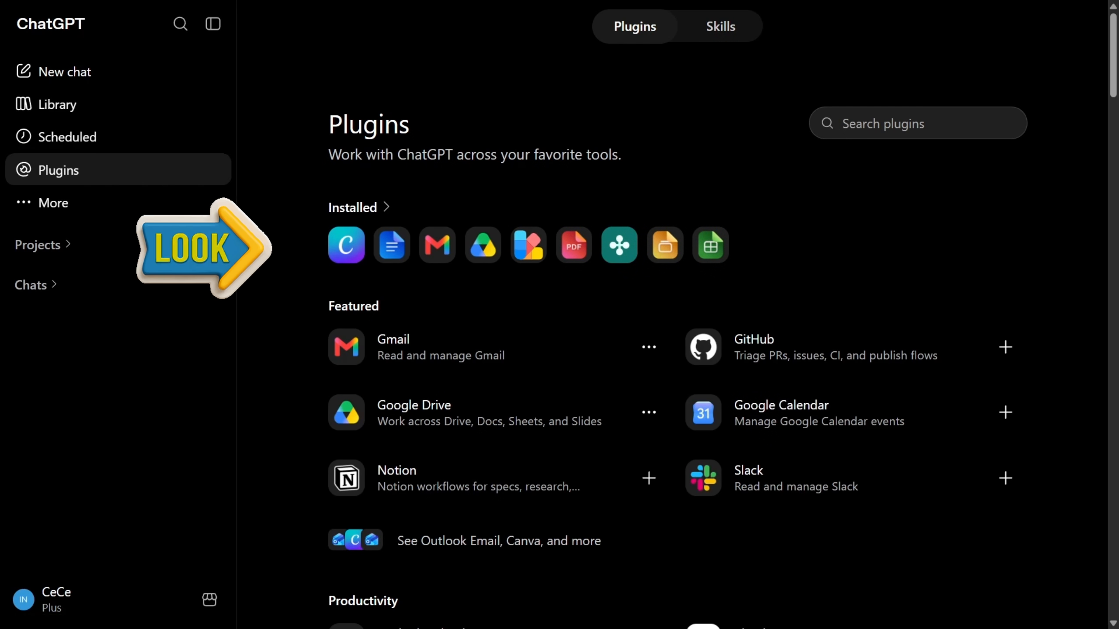
pyautogui.scroll(-5, 670, 353)
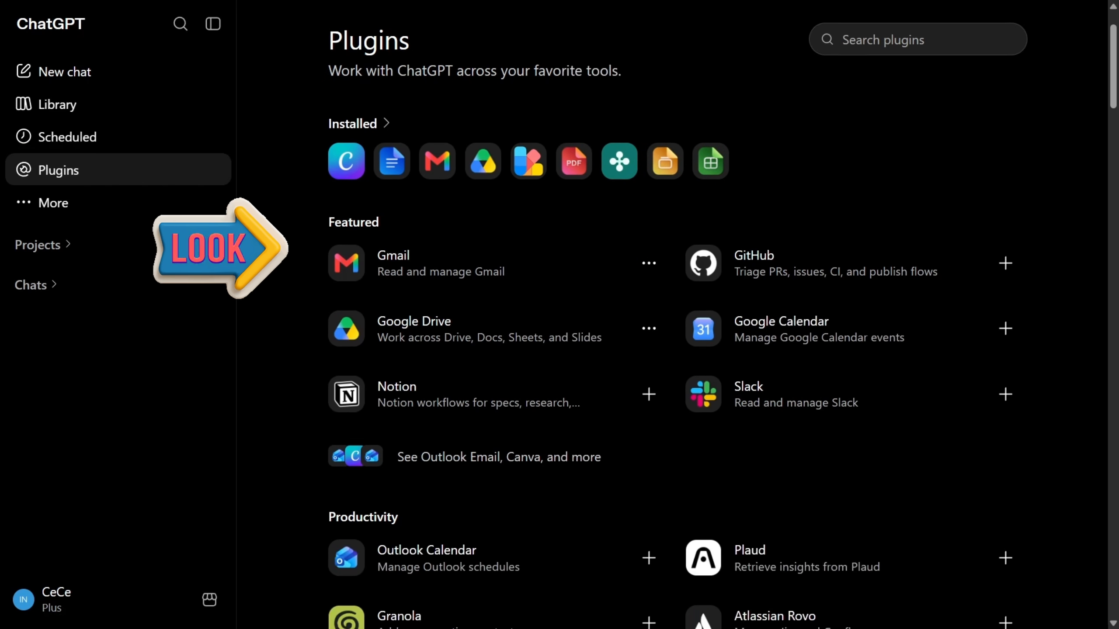
pyautogui.scroll(-10, 670, 352)
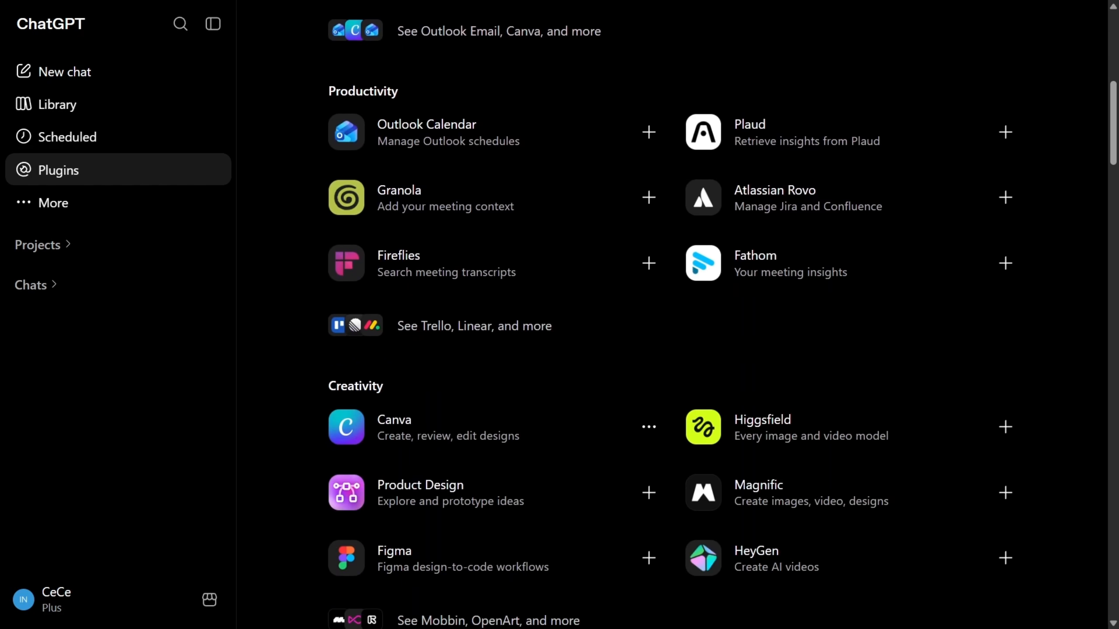
pyautogui.scroll(-13, 670, 353)
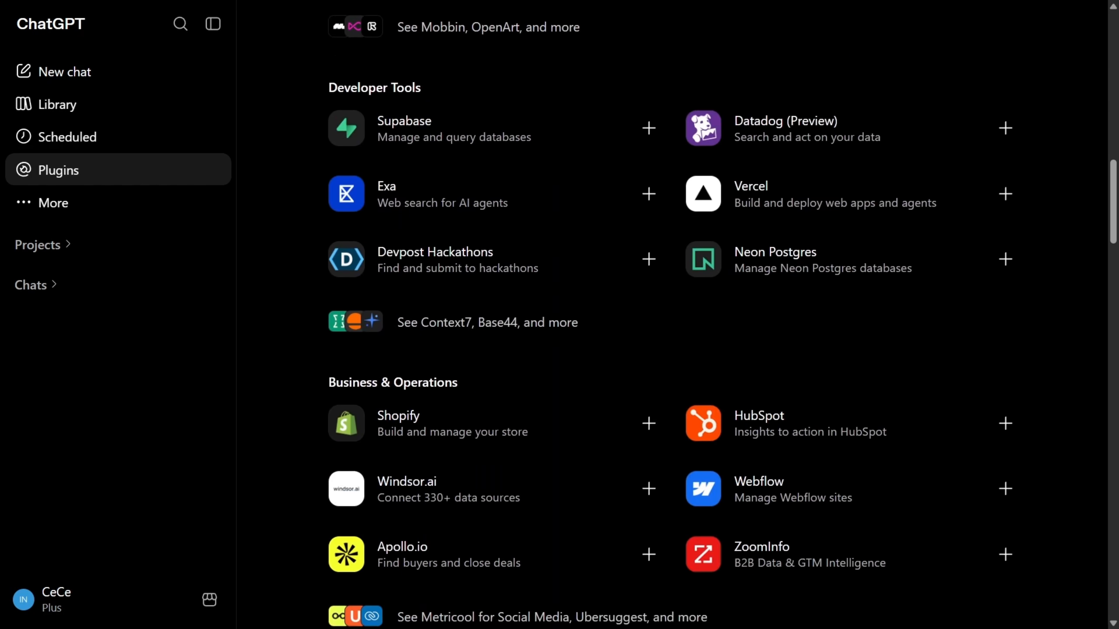
pyautogui.scroll(-12, 669, 352)
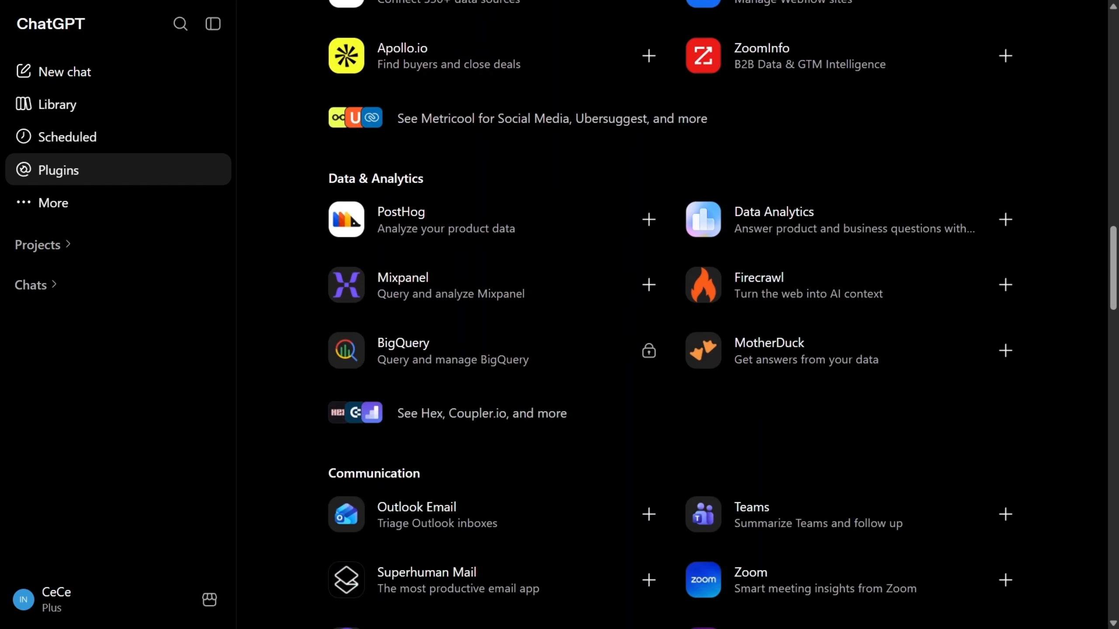
pyautogui.scroll(-8, 722, 315)
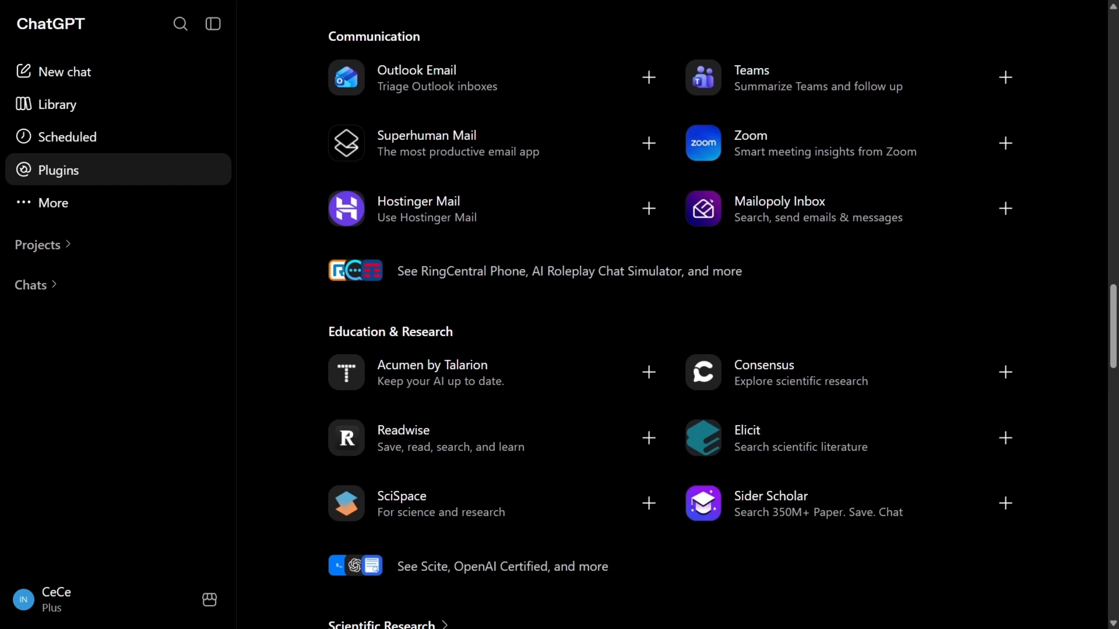
pyautogui.scroll(-7, 722, 315)
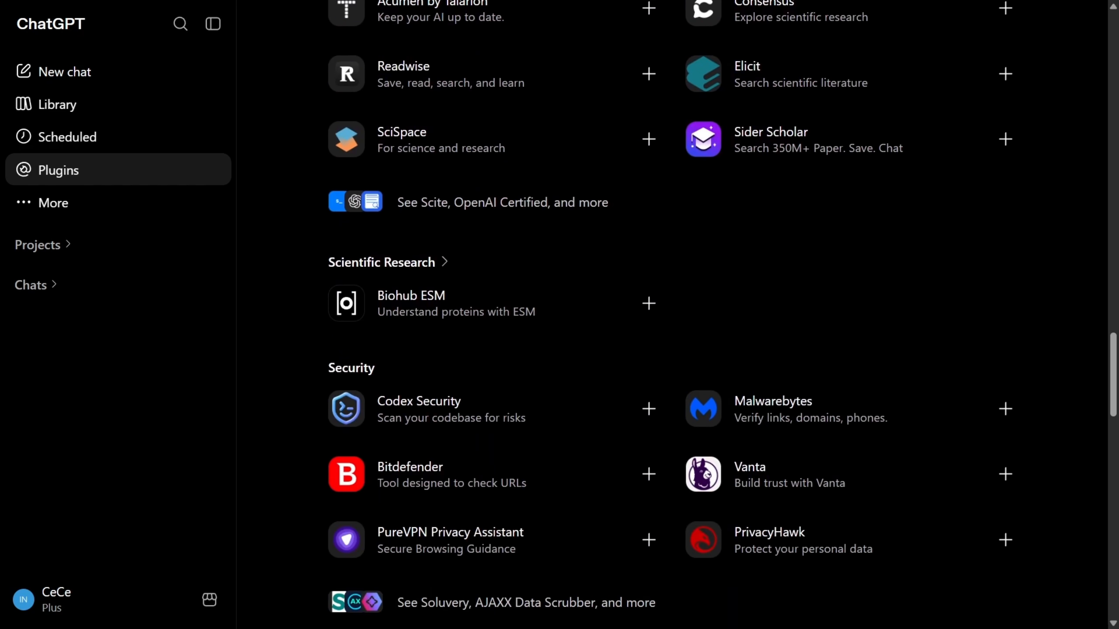
pyautogui.scroll(-7, 722, 314)
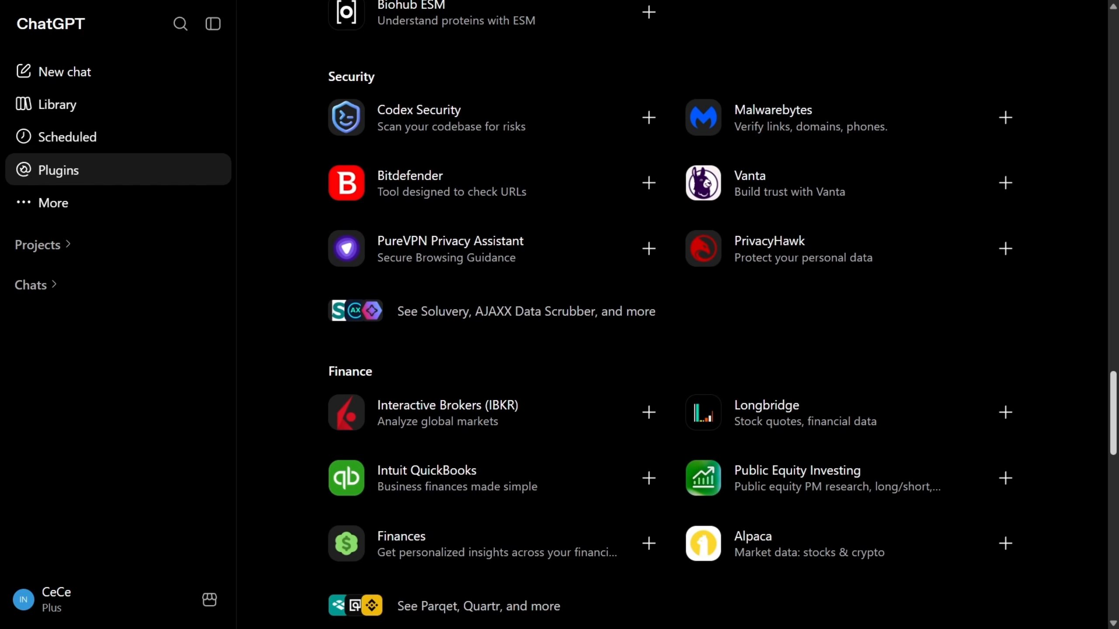
pyautogui.scroll(-1, 722, 314)
pyautogui.scroll(20, 722, 314)
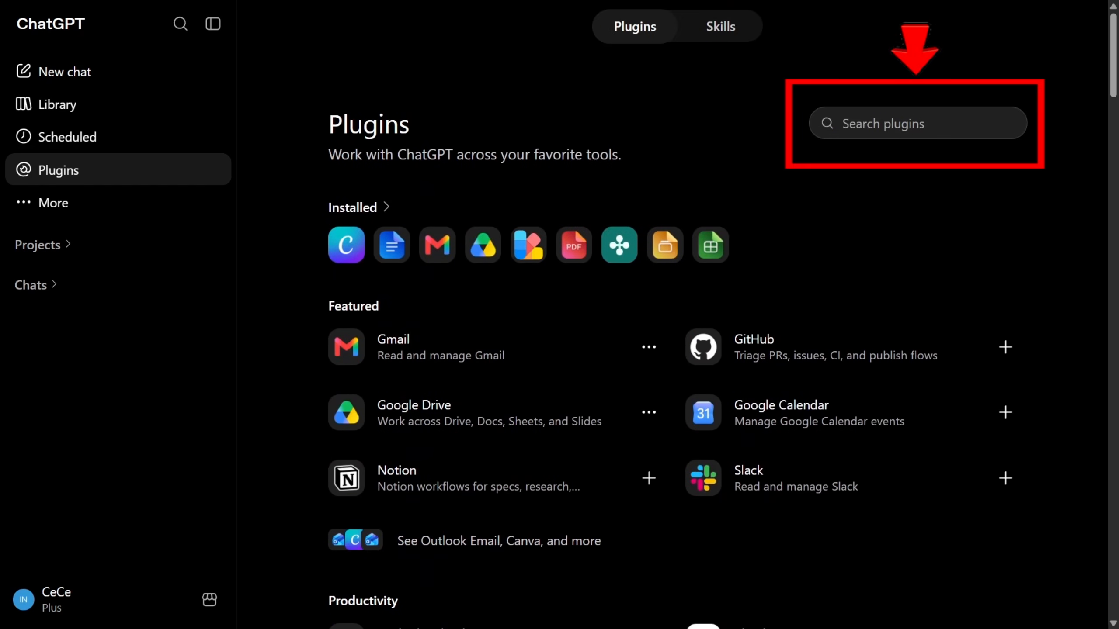
# Step: Search the plugins for "gamma", open the Gamma plugin and read through its description and information
pyautogui.click(917, 123)
pyautogui.write('gamma')
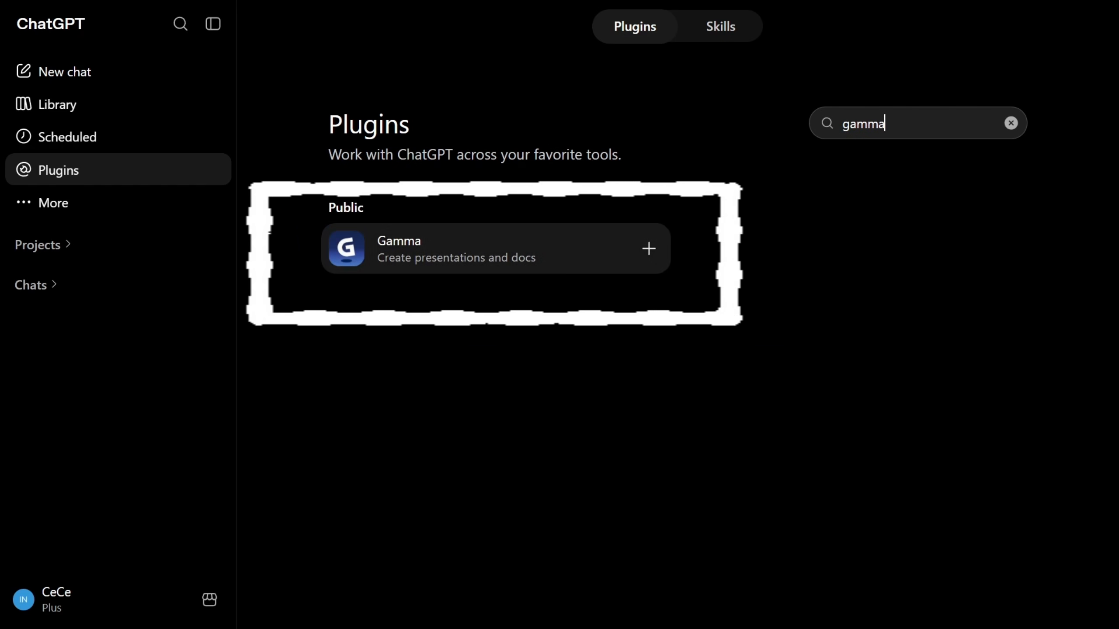
pyautogui.click(495, 248)
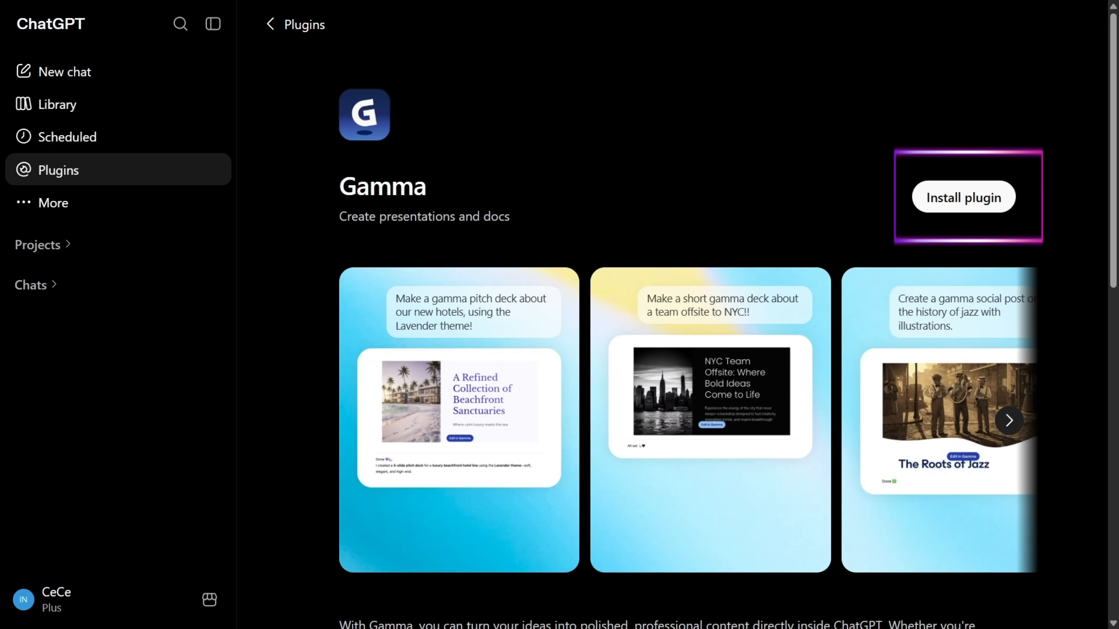
pyautogui.scroll(-3, 687, 353)
pyautogui.scroll(-3, 686, 353)
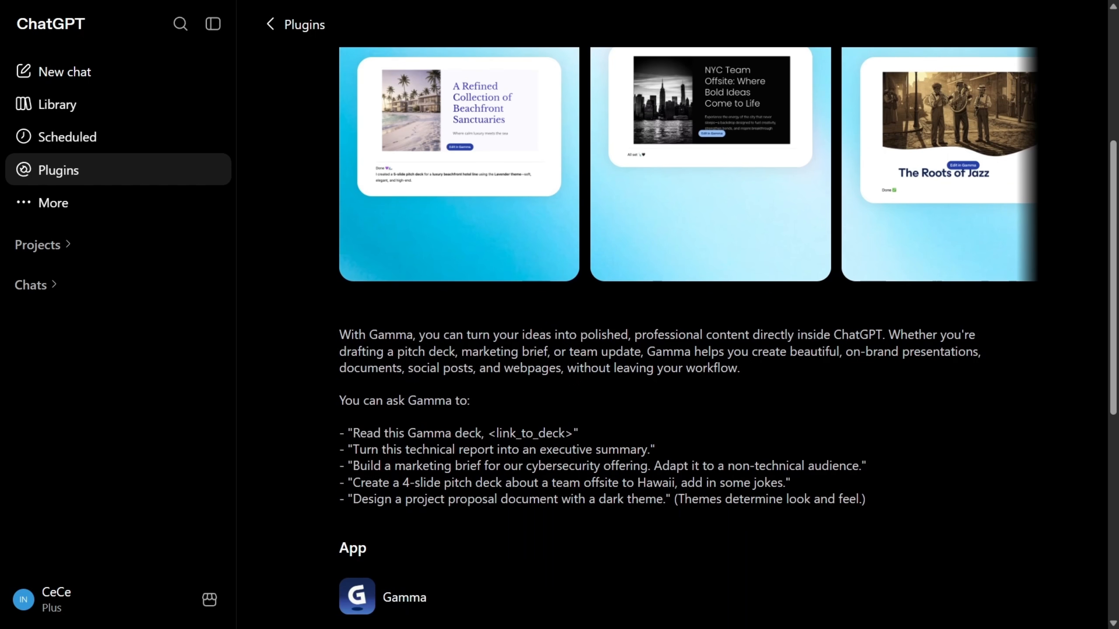
pyautogui.scroll(-9, 686, 353)
pyautogui.scroll(3, 687, 352)
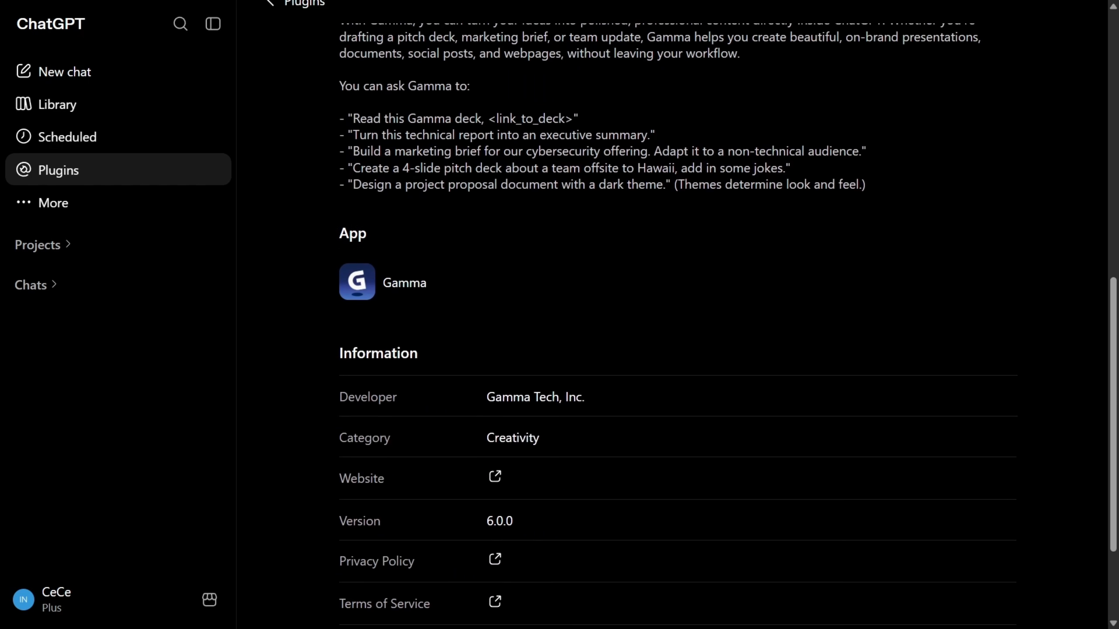
pyautogui.scroll(10, 687, 309)
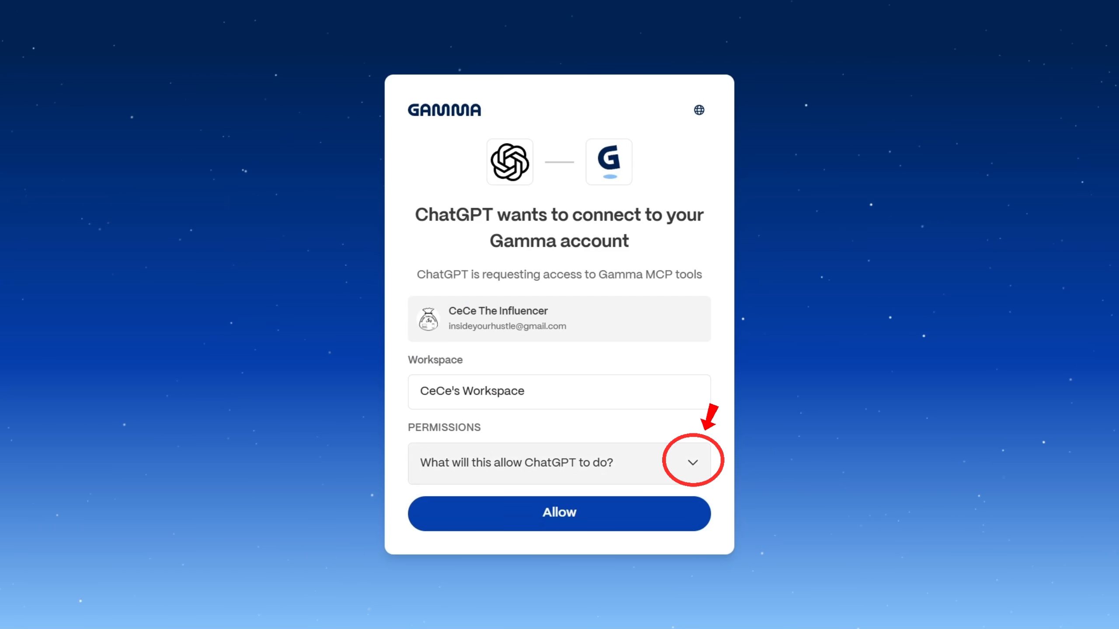
# Step: Review the permissions ChatGPT requests for the Gamma account and allow the connection
pyautogui.click(693, 462)
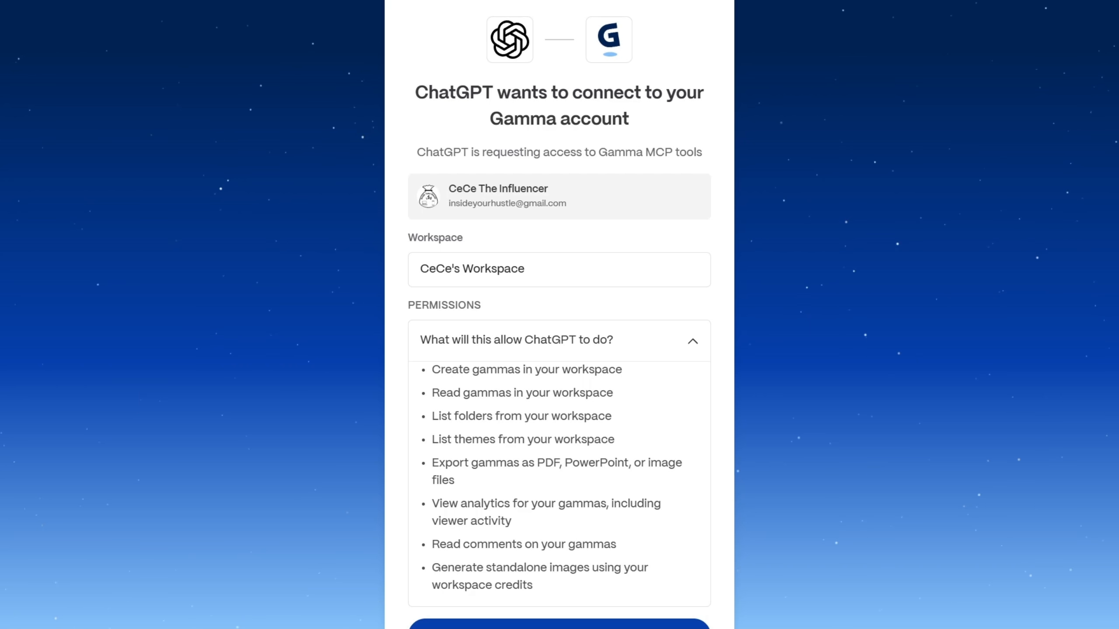
pyautogui.click(559, 341)
pyautogui.click(560, 514)
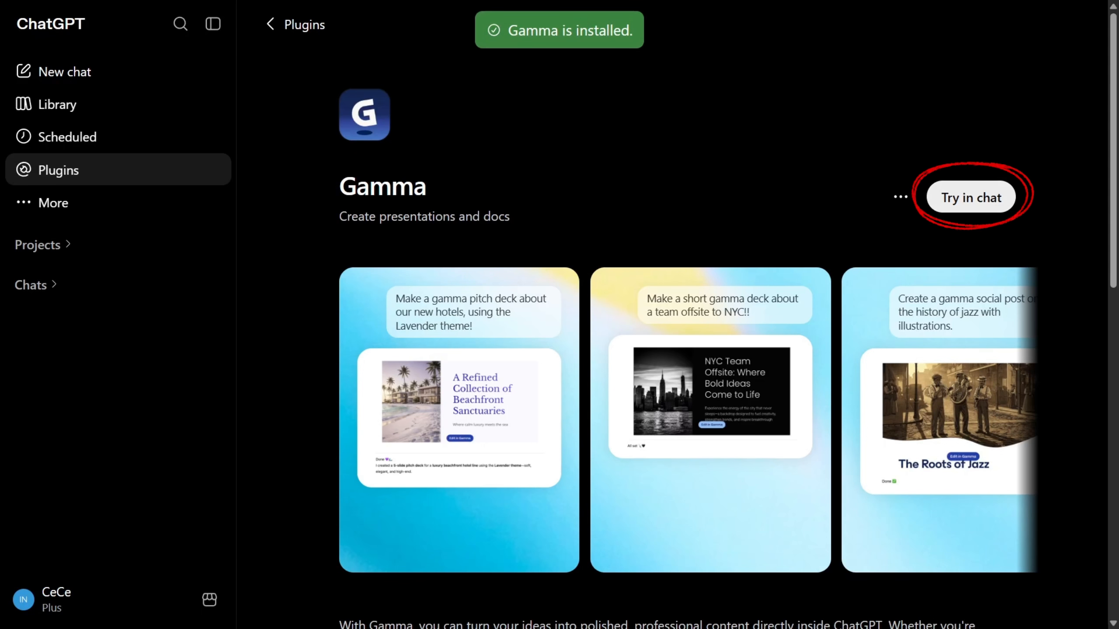
# Step: Try Gamma in a chat, replacing the sample prompt with a request for a 30-day YouTube Shorts strategy and content-calendar presentation, and send it
pyautogui.click(970, 197)
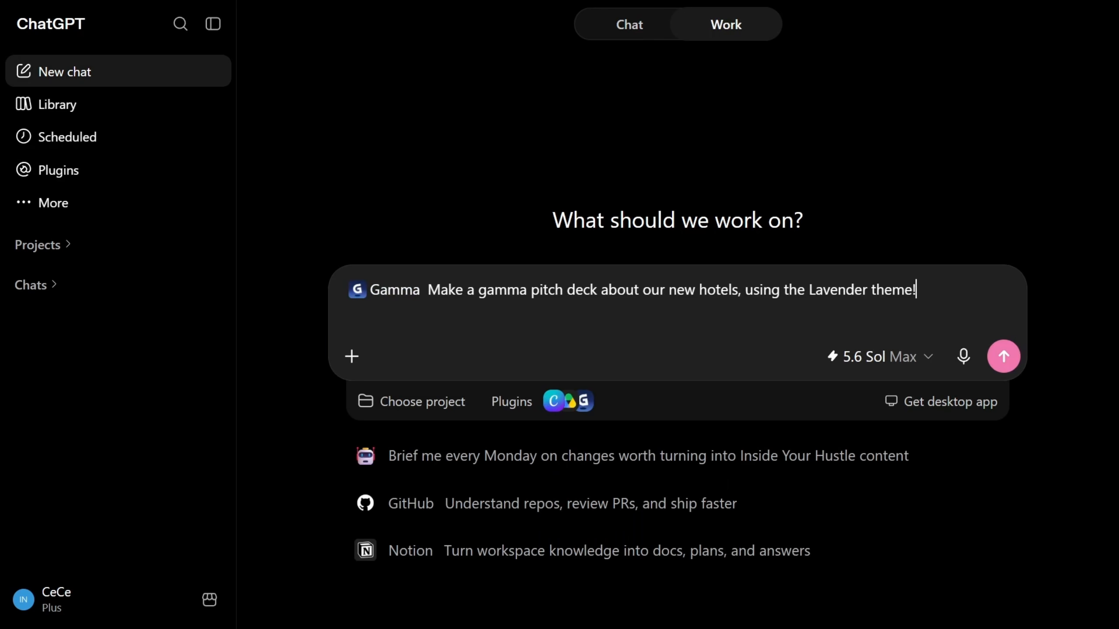
pyautogui.moveTo(428, 290); pyautogui.dragTo(916, 289)
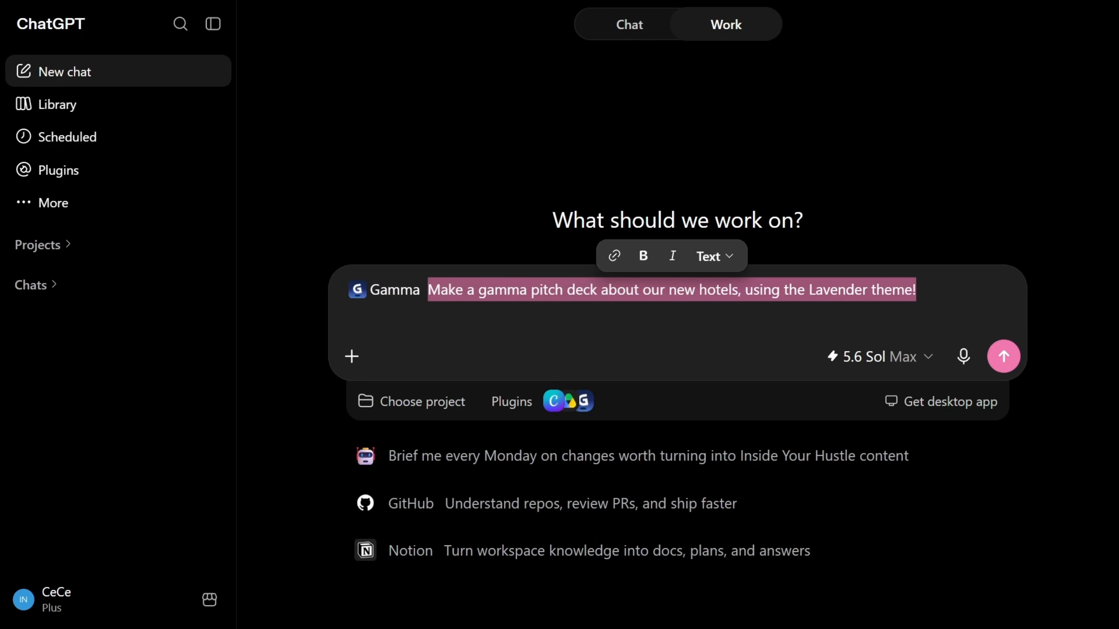
pyautogui.press('BackSpace')
pyautogui.write('Based on my Inside Your Hustle channel and content style, create a 30-day YouTube Shorts strategy focused on AI tools, creator tools, and practical side hustles. Every idea should be original and forward-looking. Do not reference previous sponsorships, brand partnerships, or past deals. For each day, include a video title, opening hook, main idea, and call to action. Organize the ideas by week. Then use Gamma to turn the complete plan into a polished visual content-calendar presentation that I can share with my team." Now I’m going to submit the prompt and let ChatGPT start organizing the plan')
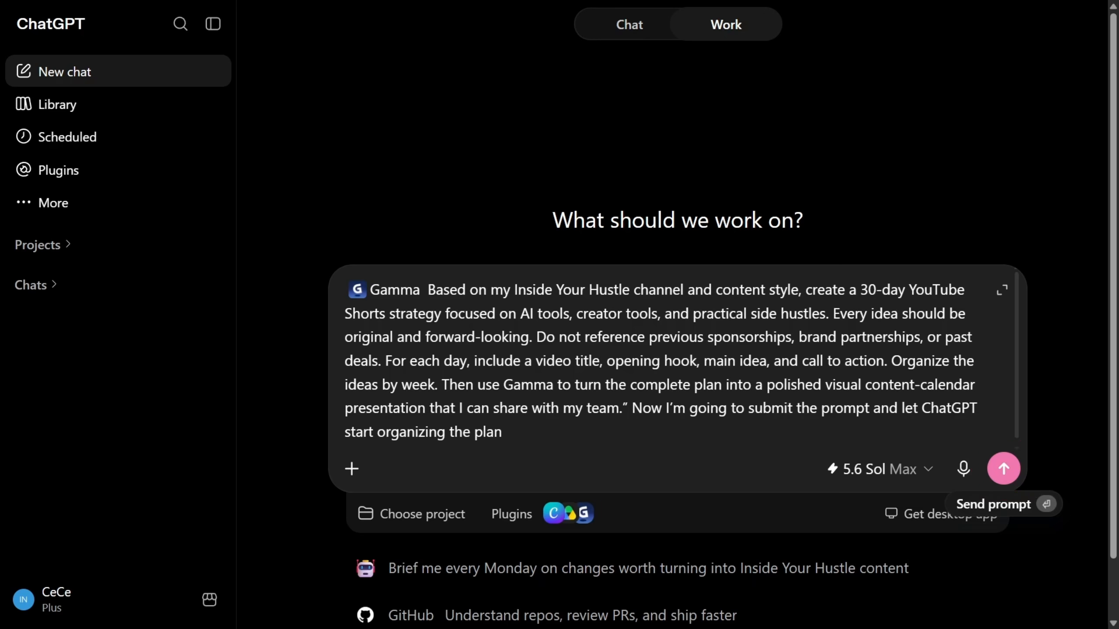
pyautogui.click(1003, 468)
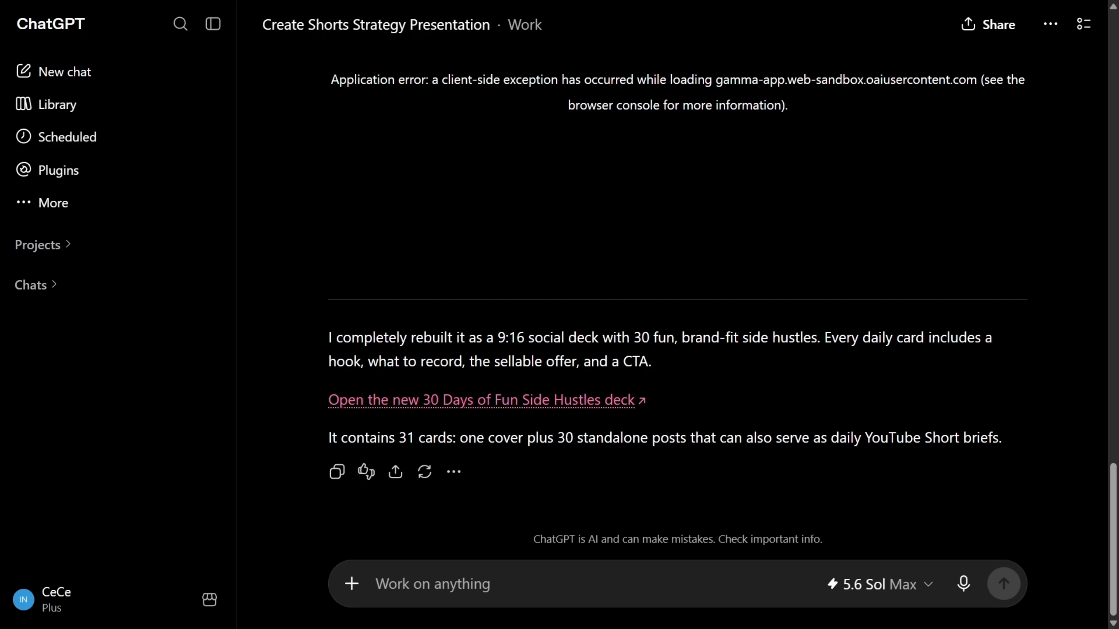
# Step: Open the new 30 Days of Fun Side Hustles deck in Gamma and review its cards from the cover to Day 03
pyautogui.click(481, 400)
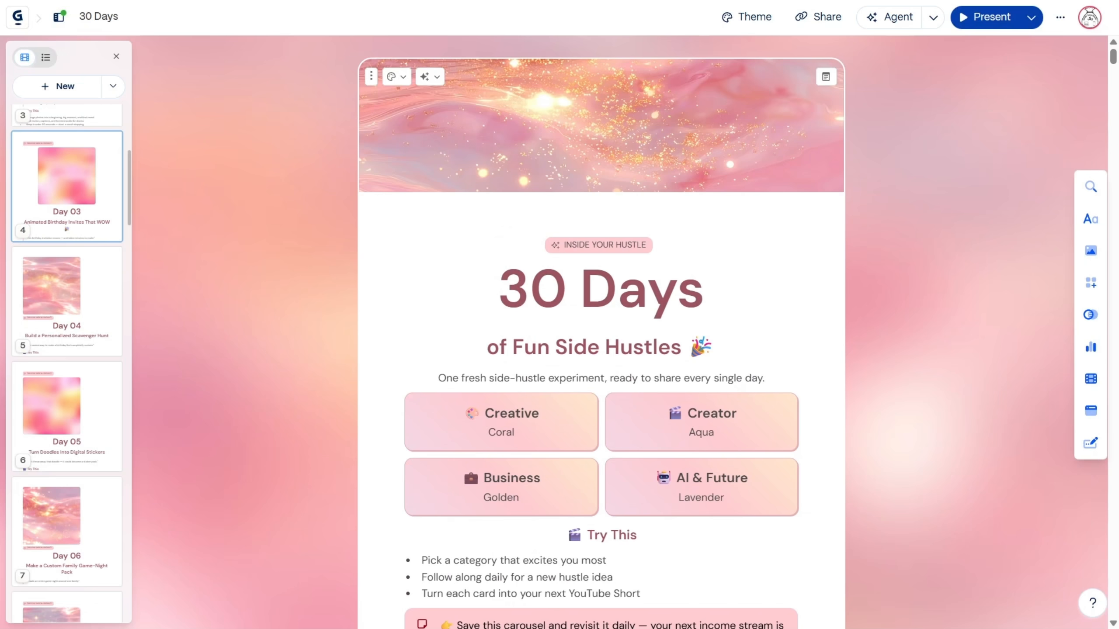
pyautogui.scroll(-2, 601, 330)
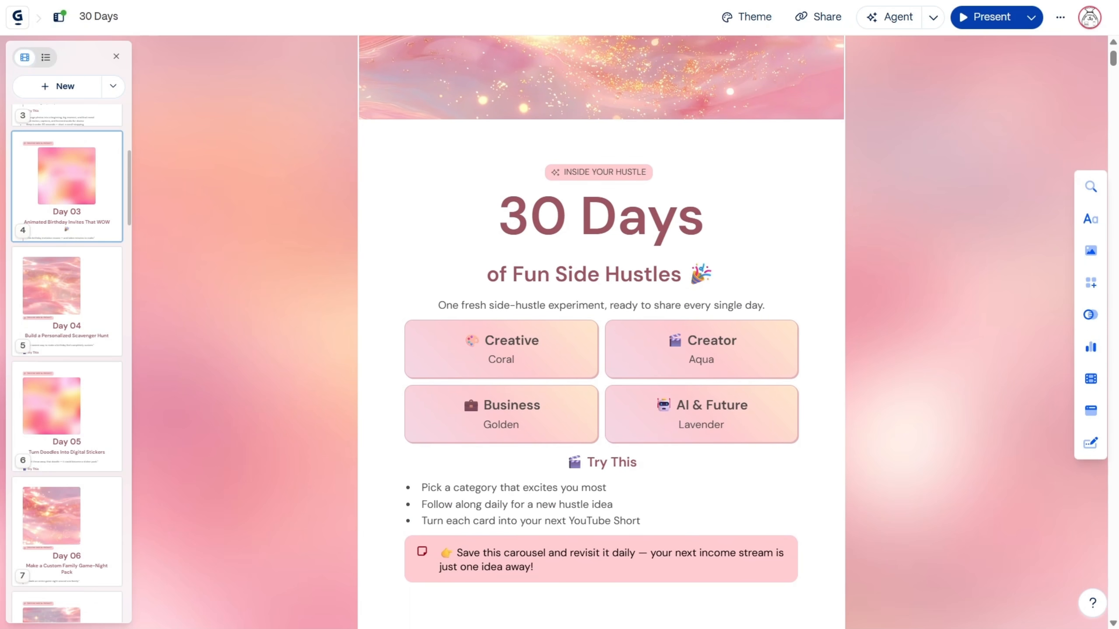
pyautogui.scroll(-5, 601, 330)
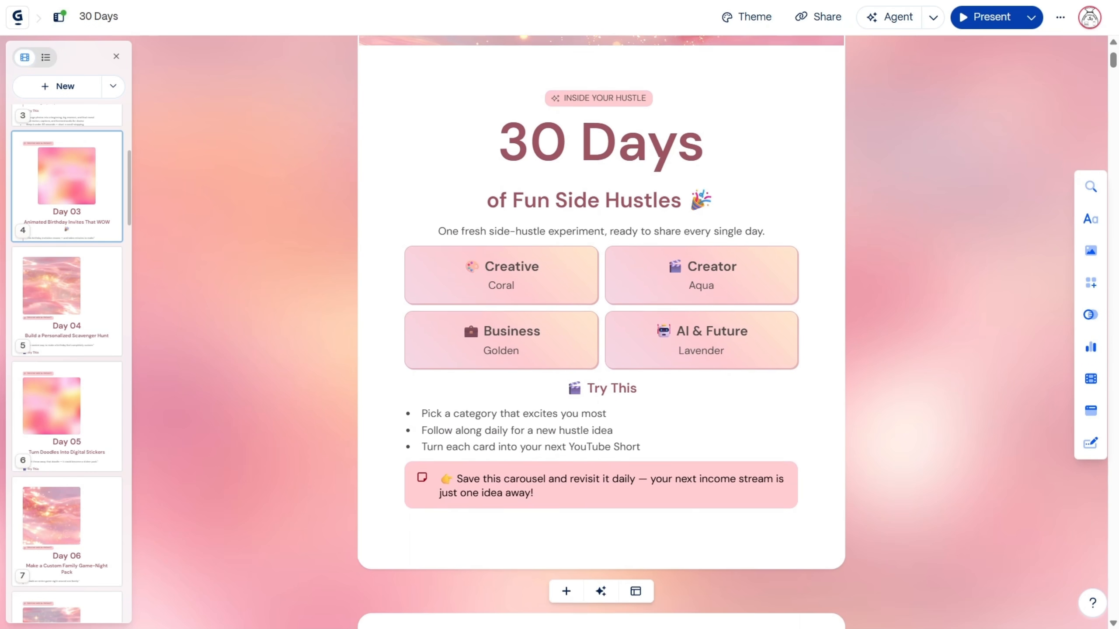
pyautogui.scroll(-5, 470, 174)
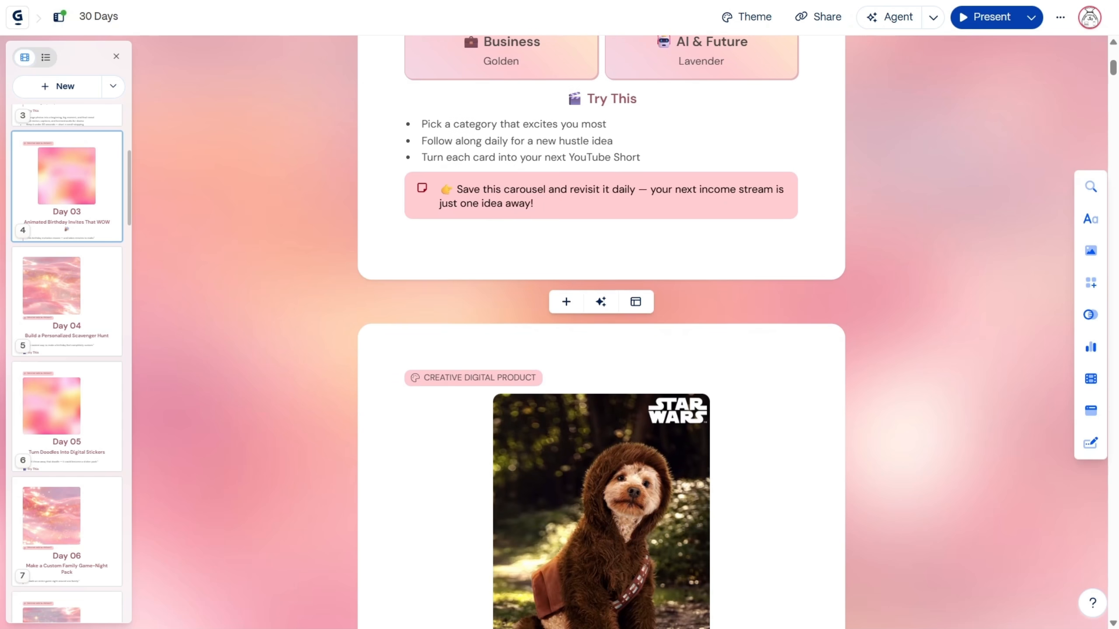
pyautogui.scroll(-9, 601, 330)
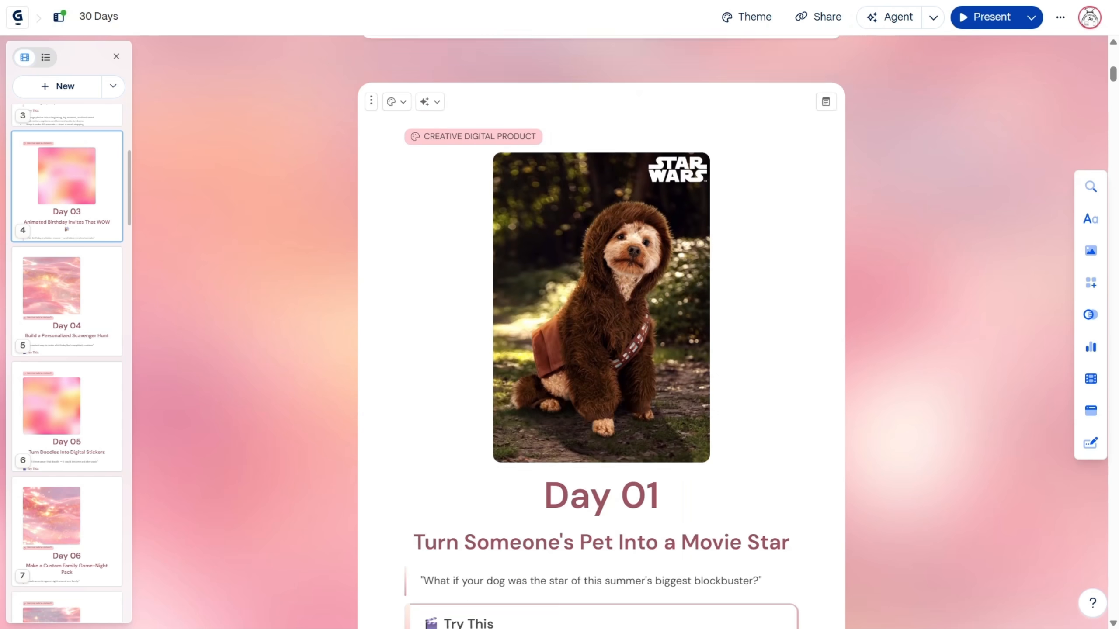
pyautogui.scroll(-11, 601, 331)
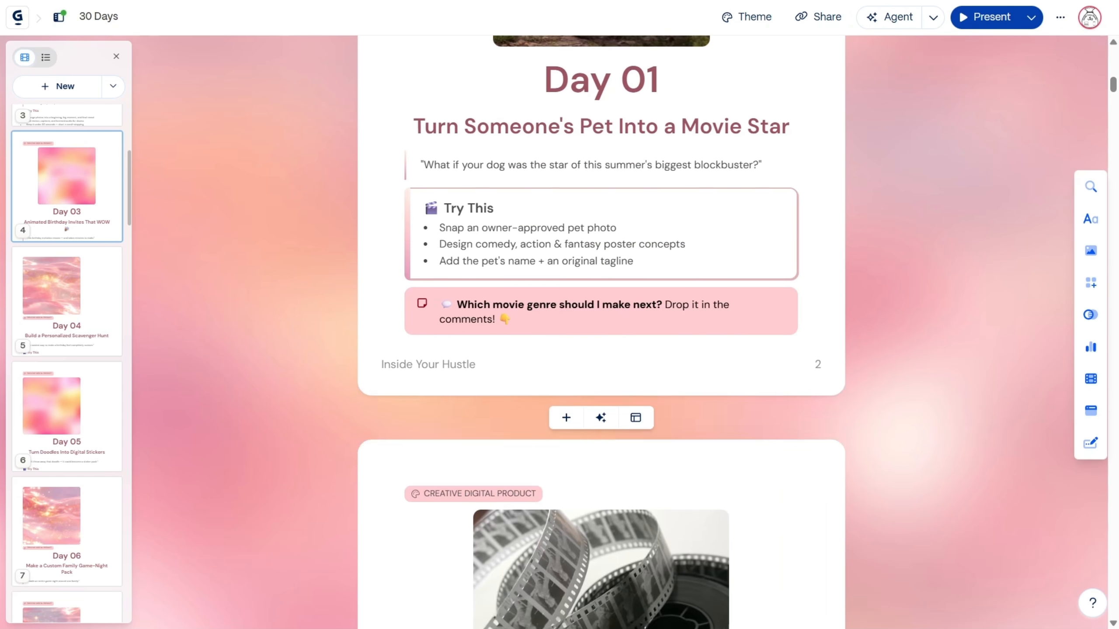
pyautogui.scroll(-3, 601, 330)
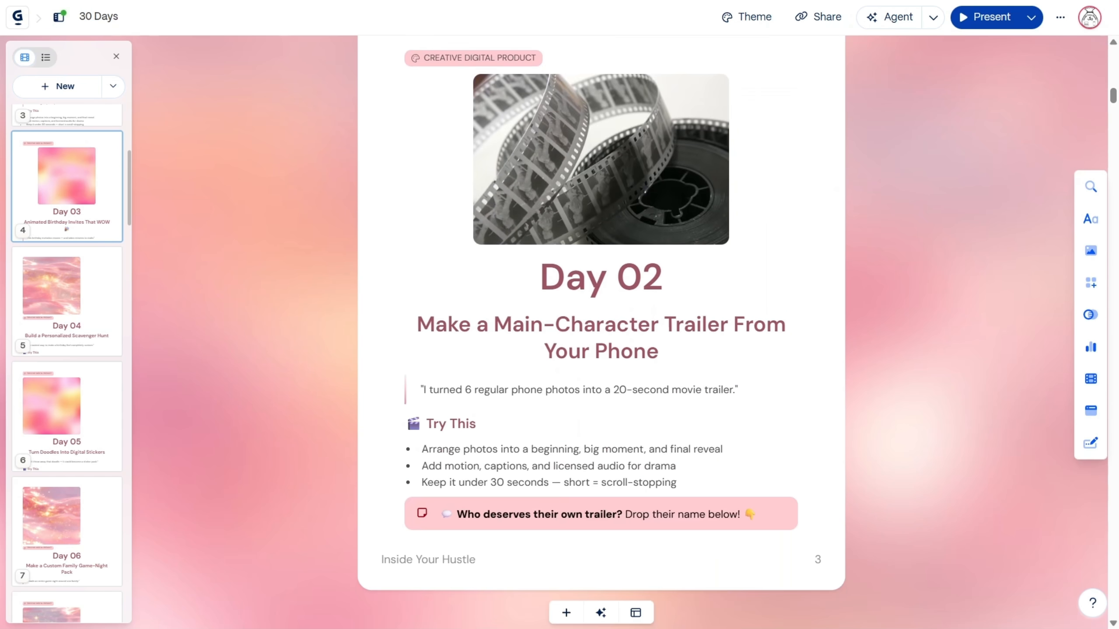
pyautogui.scroll(-10, 602, 330)
pyautogui.scroll(-3, 601, 330)
pyautogui.scroll(-2, 601, 330)
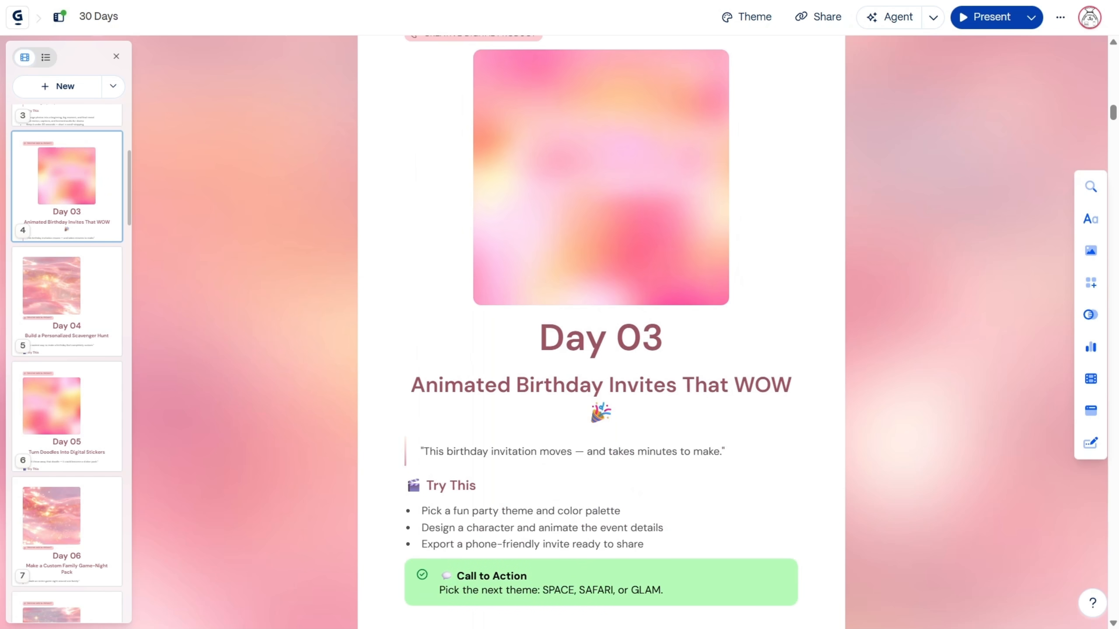
# Step: Open the Day 03 card's image for editing and switch its media source to AI images
pyautogui.scroll(2, 687, 224)
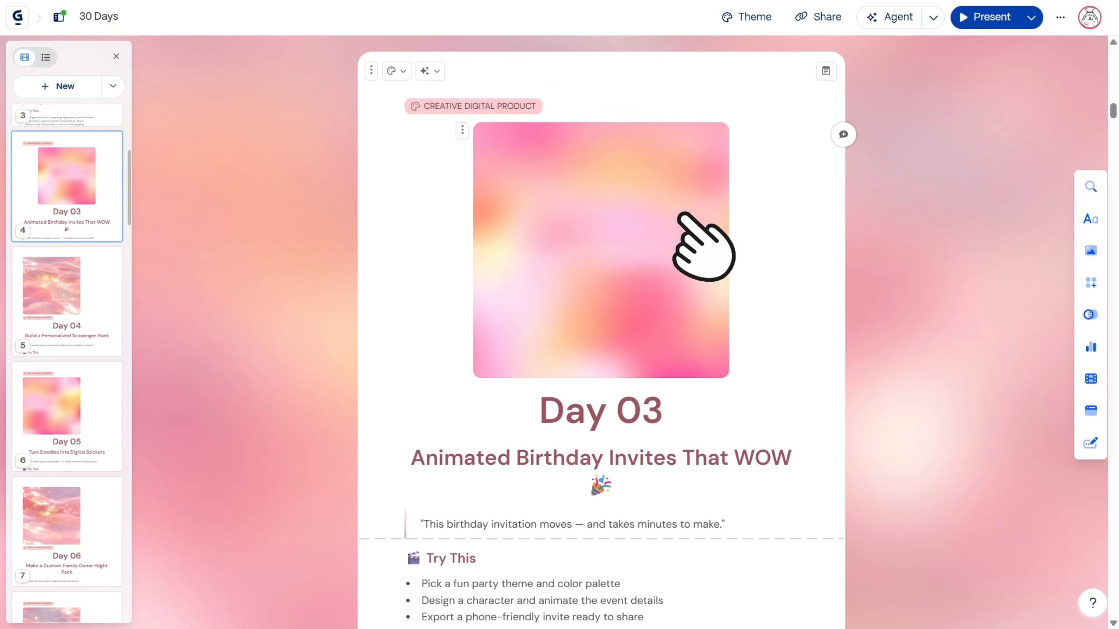
pyautogui.click(685, 220)
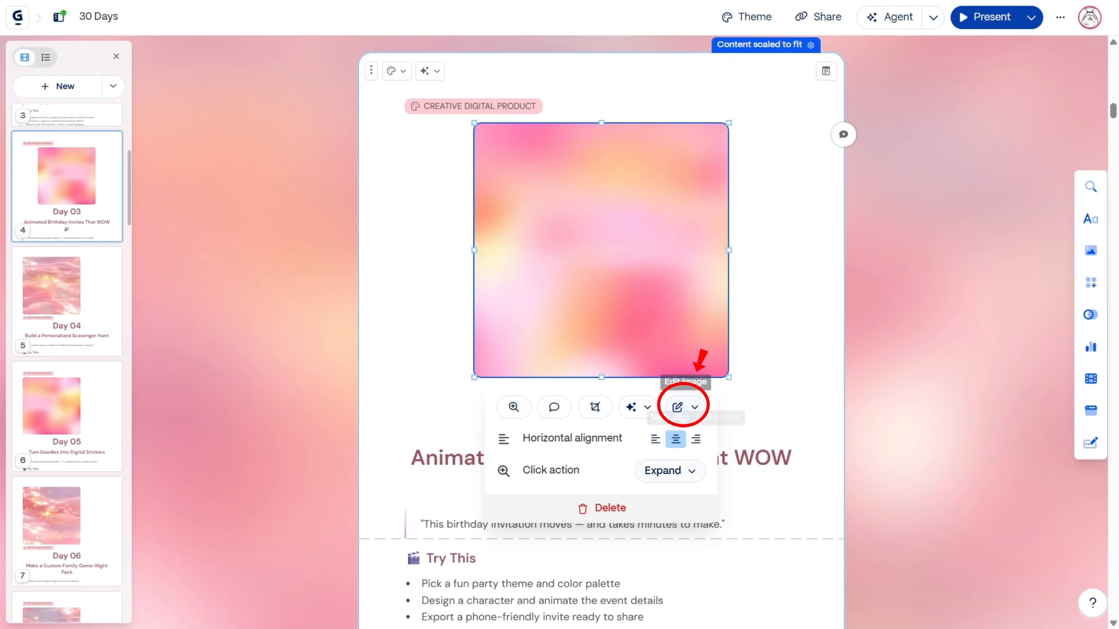
pyautogui.click(684, 406)
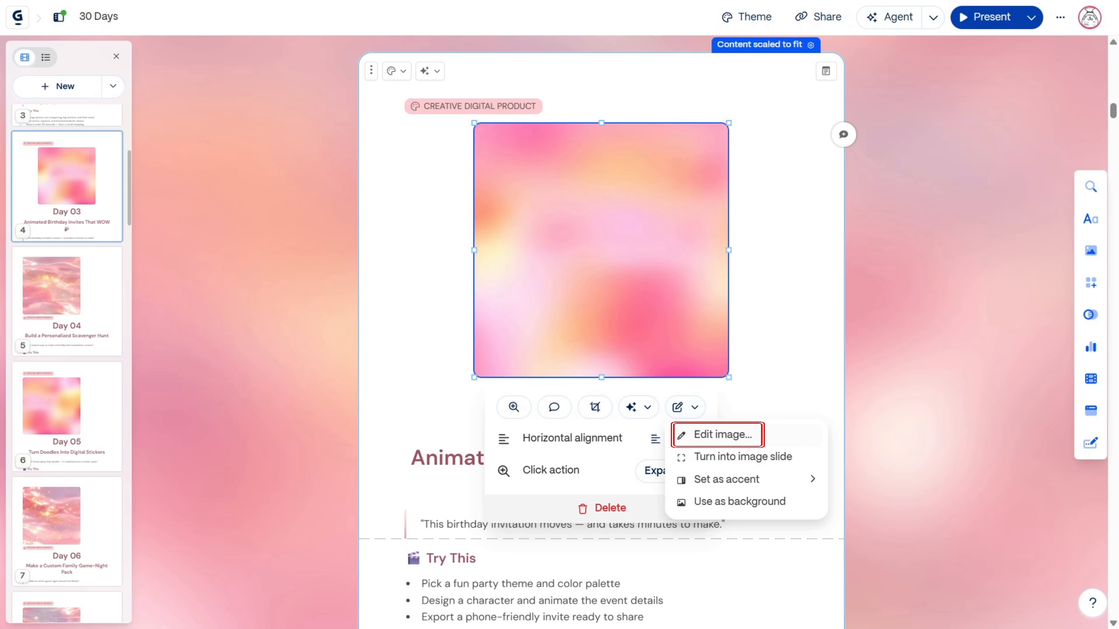
pyautogui.click(723, 435)
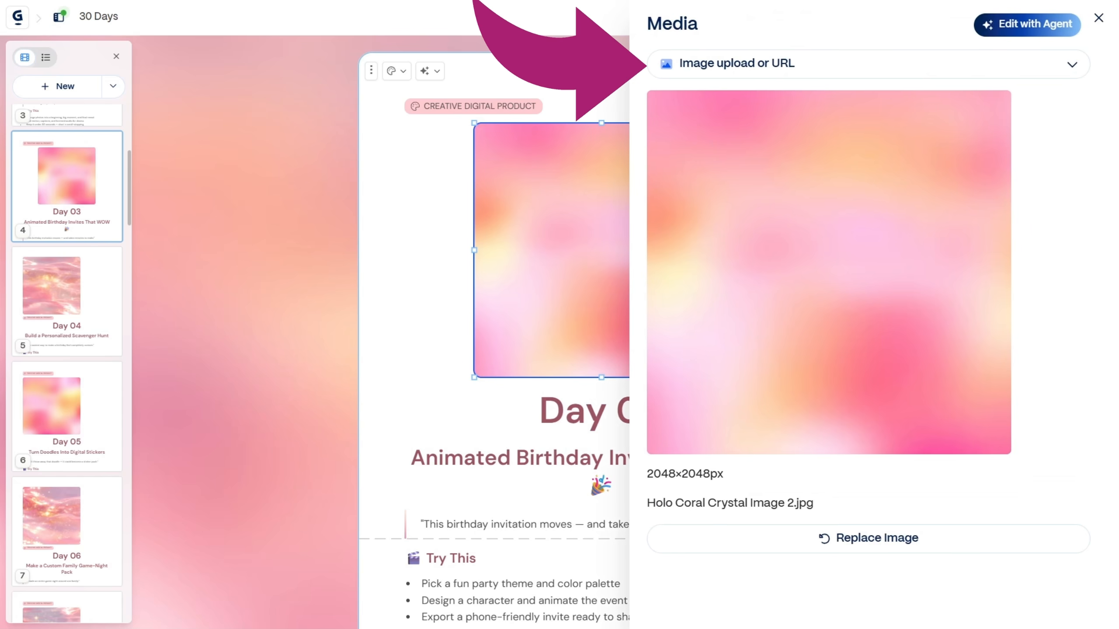
pyautogui.click(736, 64)
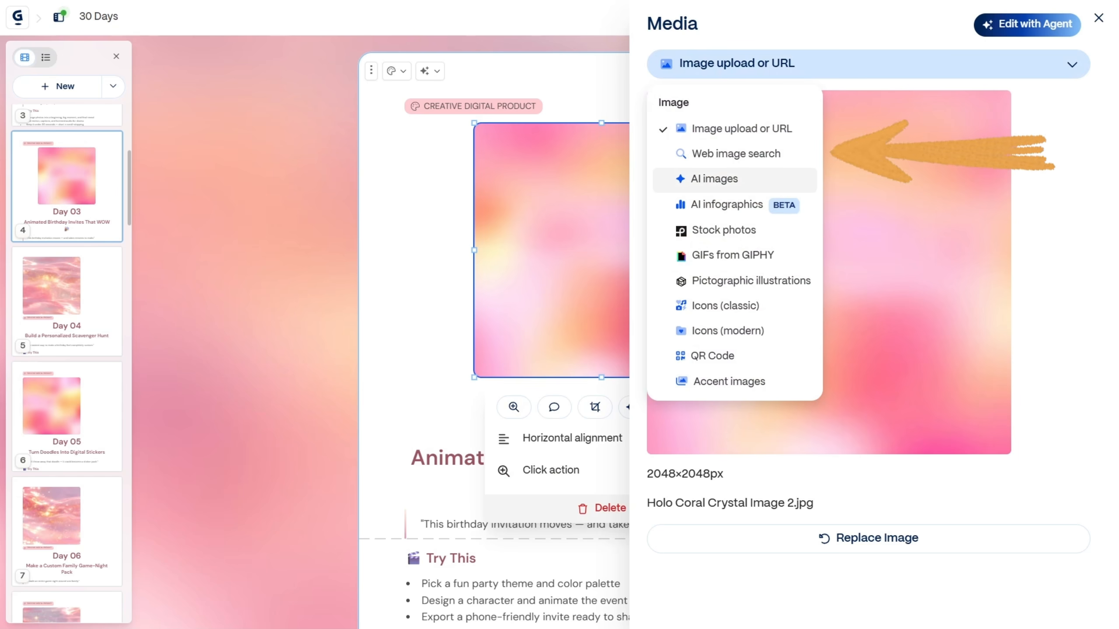
pyautogui.click(714, 179)
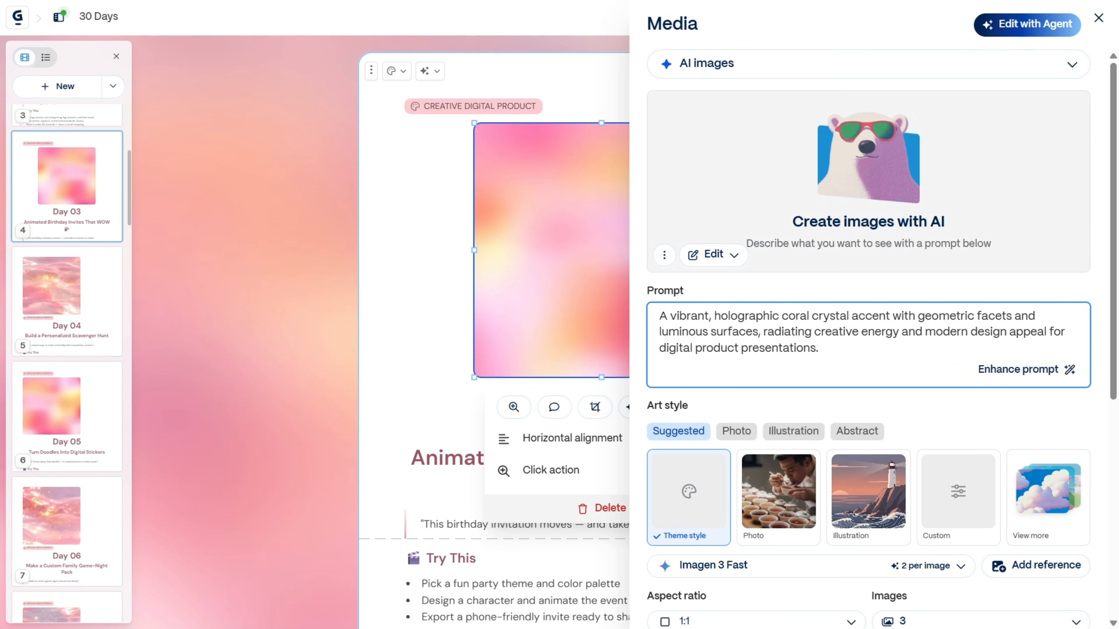
# Step: Replace the AI image prompt with "Party planner", enhance the prompt and generate the images for Day 03
pyautogui.hotkey('ctrl', 'a')
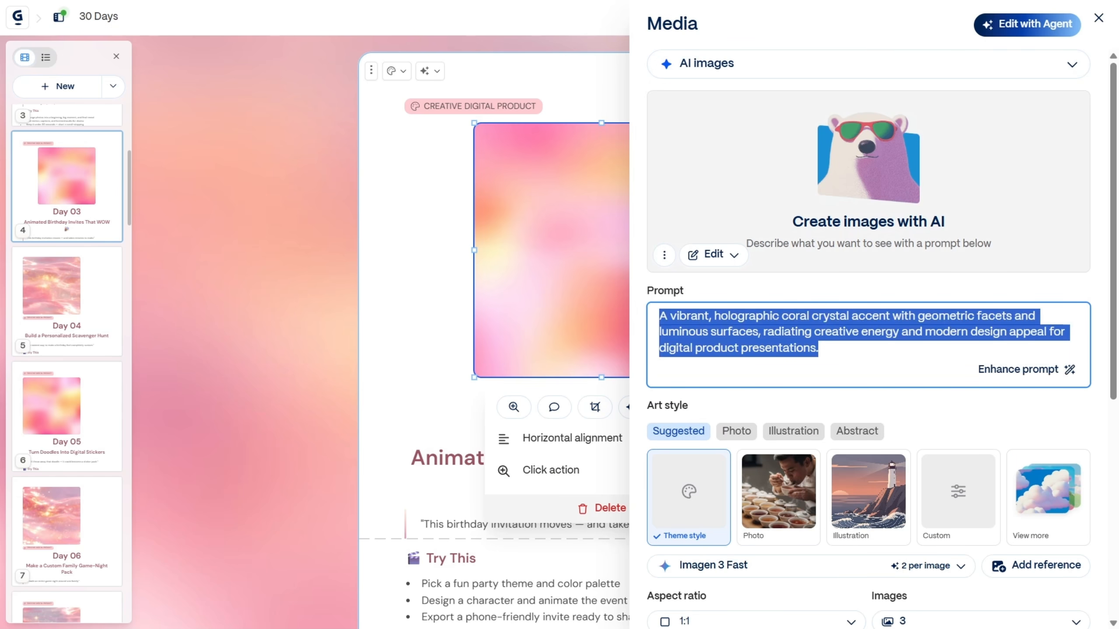
pyautogui.press('BackSpace')
pyautogui.write('Pa')
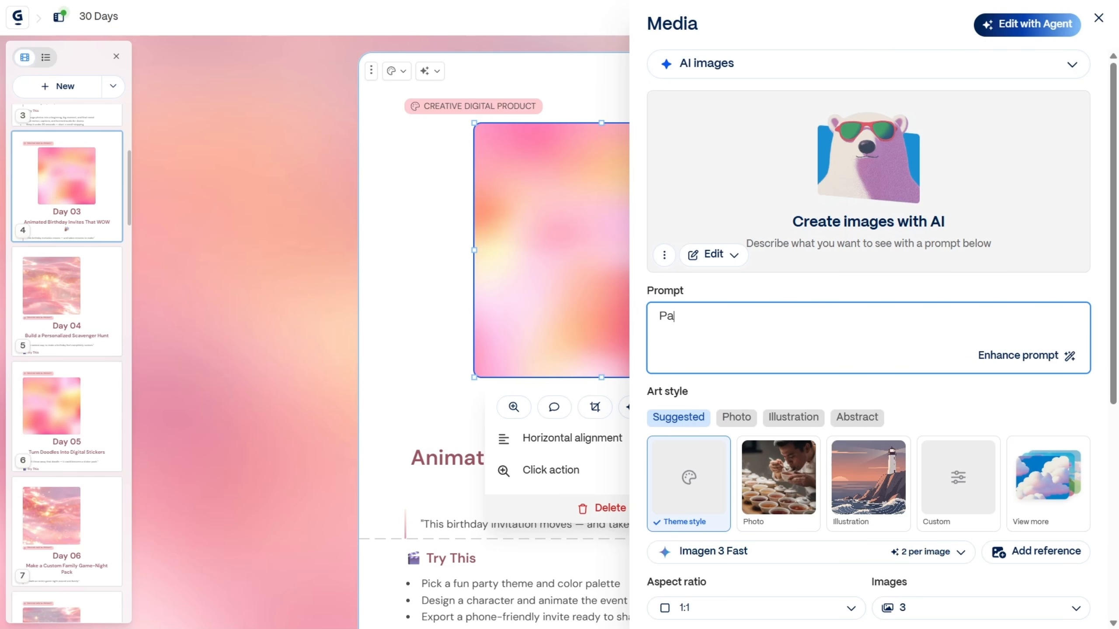
pyautogui.write('rty planner')
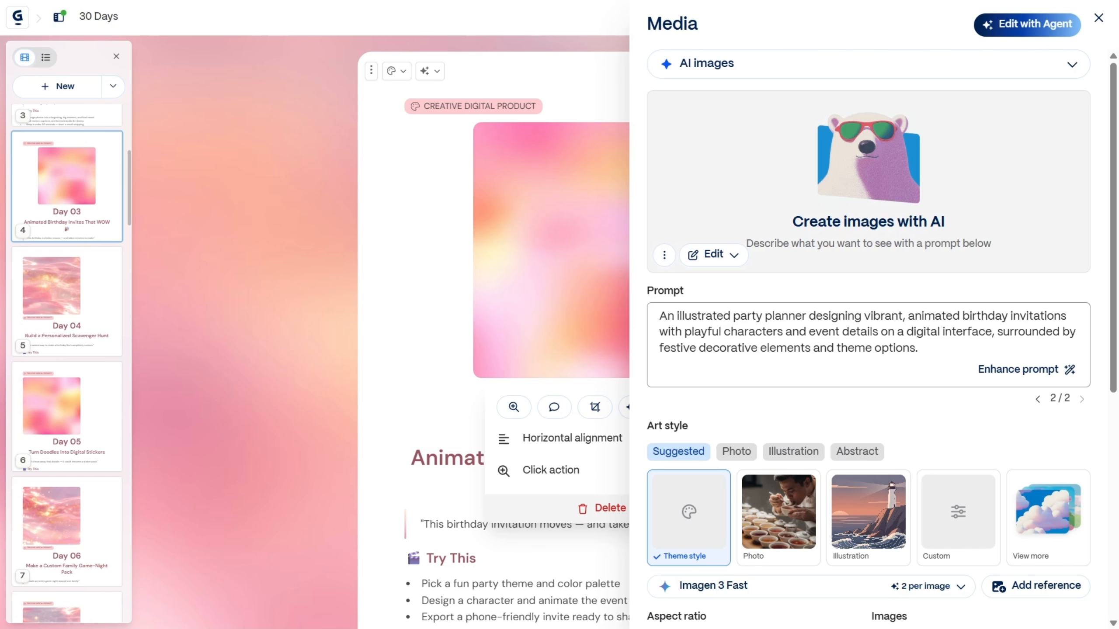
pyautogui.scroll(-4, 867, 308)
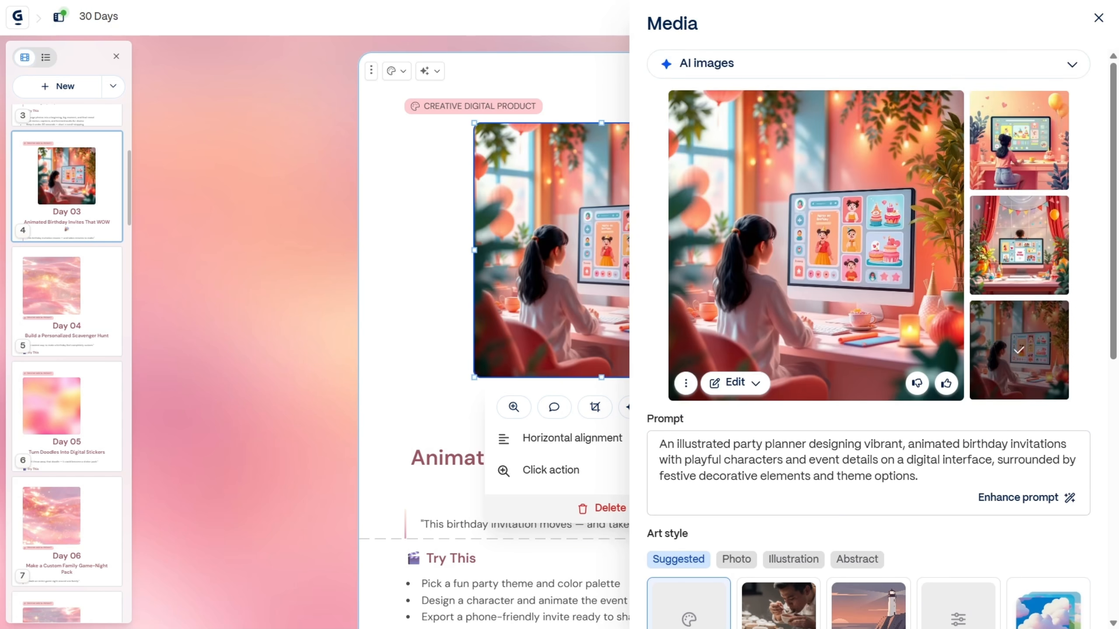
# Step: Compare the generated images, apply the flat illustration with yellow balloons and a birthday cake to Day 03, and close the media settings
pyautogui.click(1019, 141)
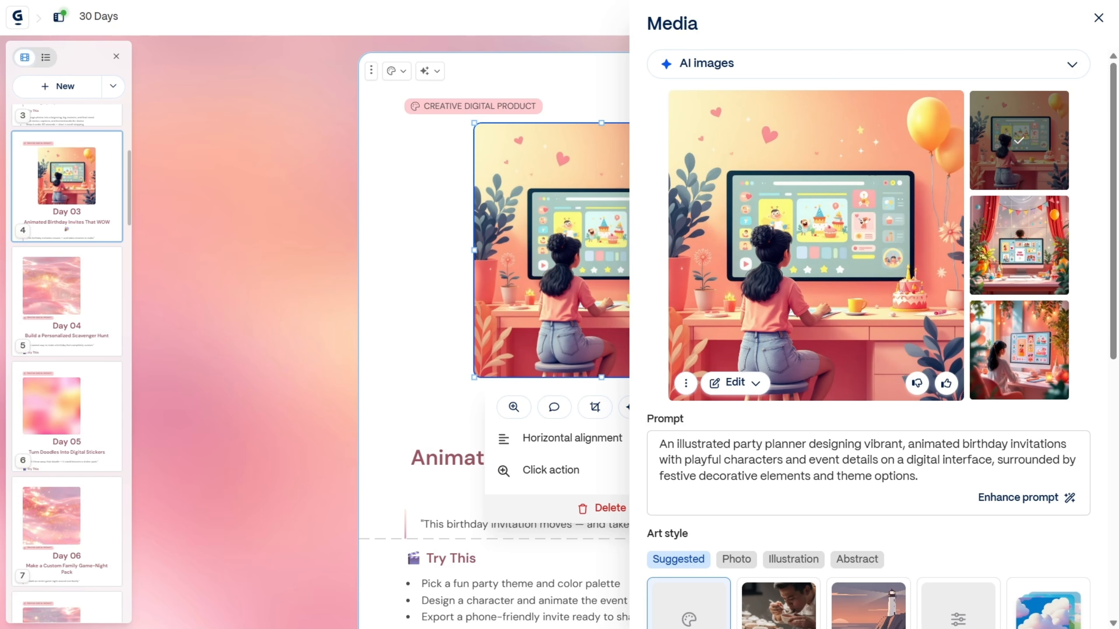
pyautogui.click(1019, 350)
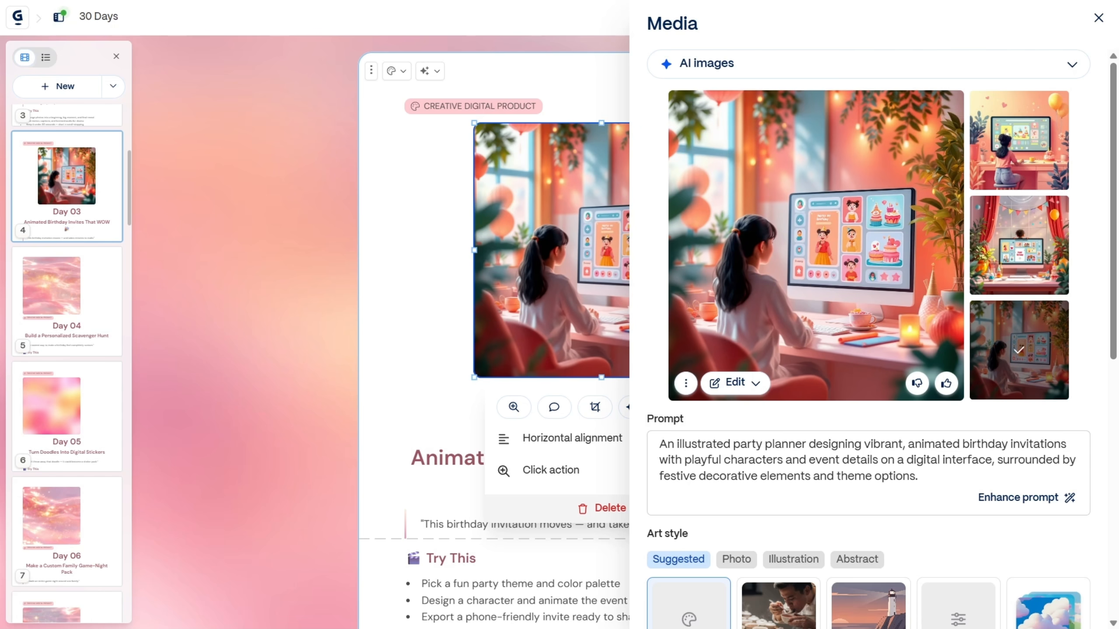
pyautogui.click(1018, 140)
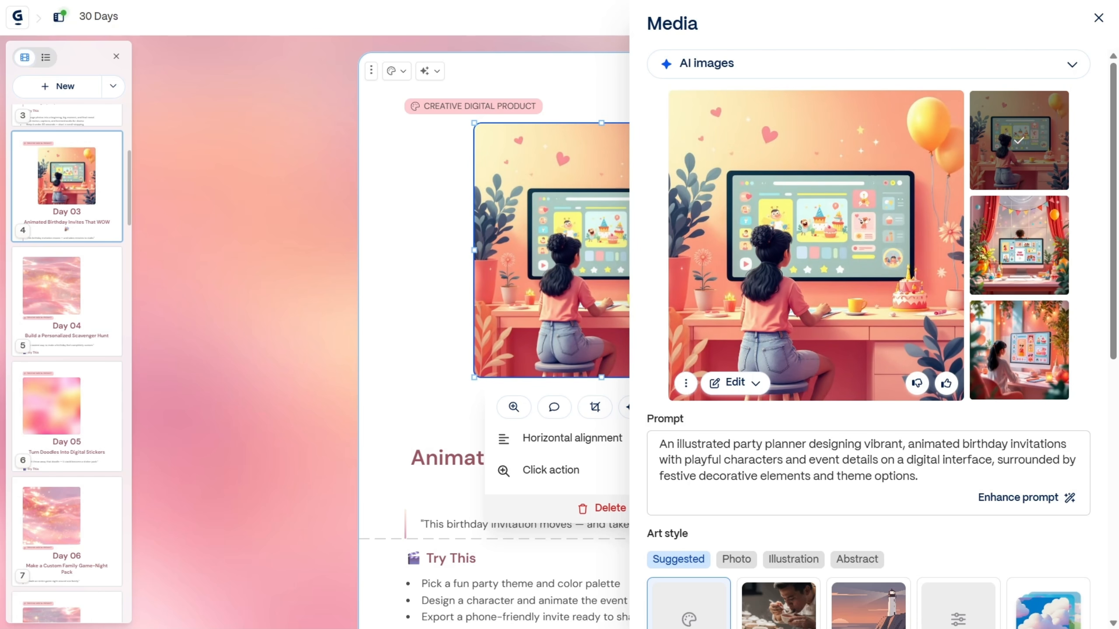
pyautogui.scroll(-8, 868, 309)
pyautogui.scroll(-4, 868, 309)
pyautogui.scroll(12, 867, 309)
pyautogui.click(1098, 17)
# Step: Open the Day 04 card's image for editing and switch its media source to web image search
pyautogui.scroll(-2, 602, 309)
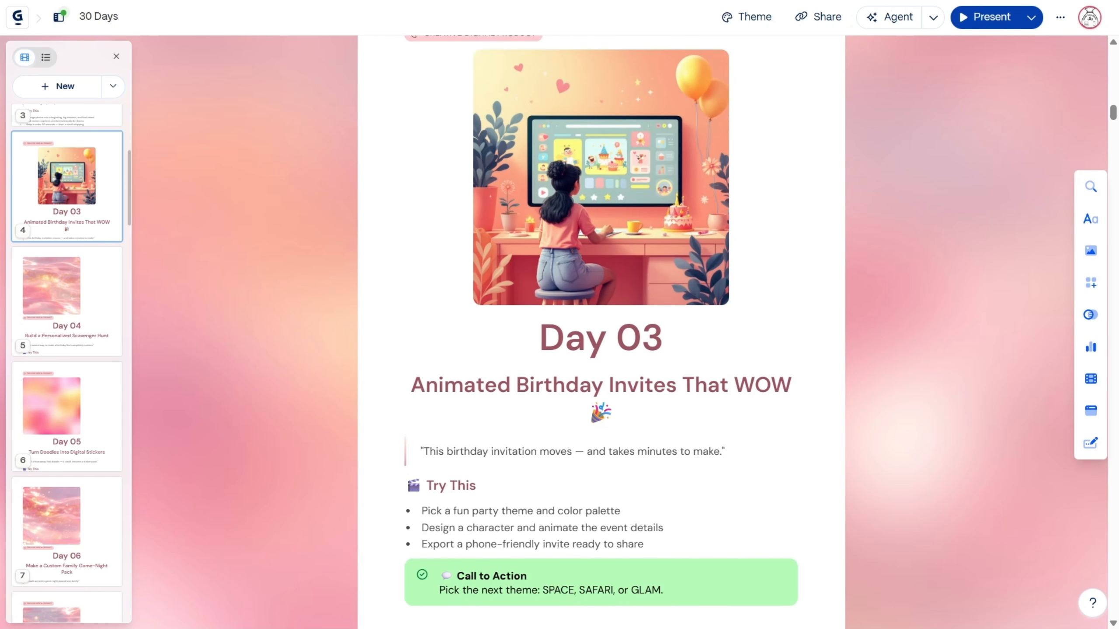
pyautogui.scroll(-5, 601, 309)
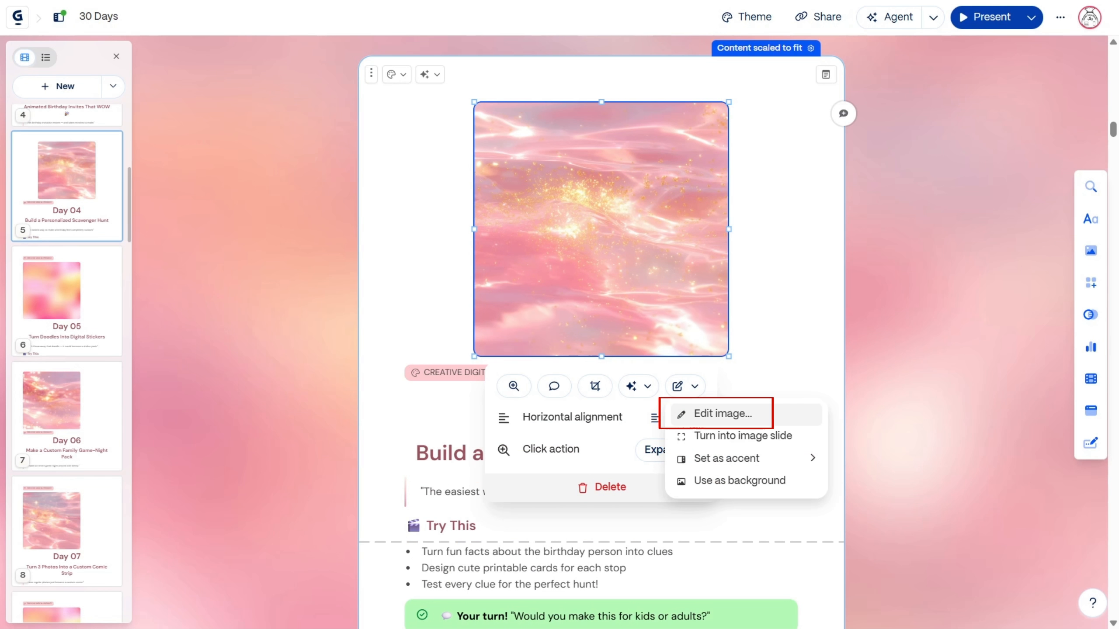
pyautogui.click(722, 414)
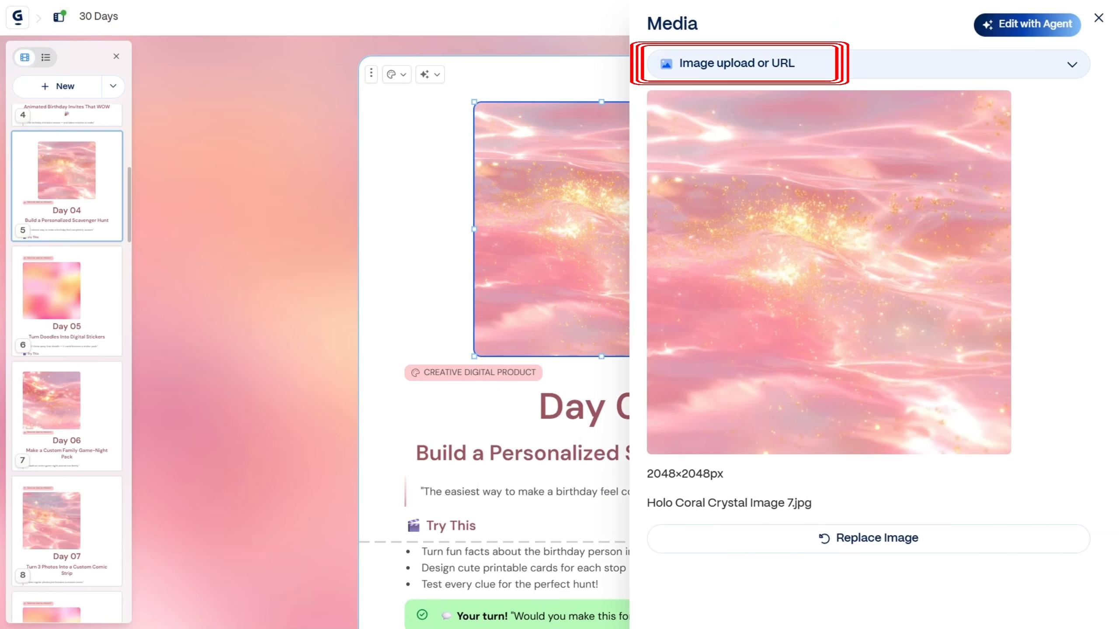
pyautogui.click(740, 64)
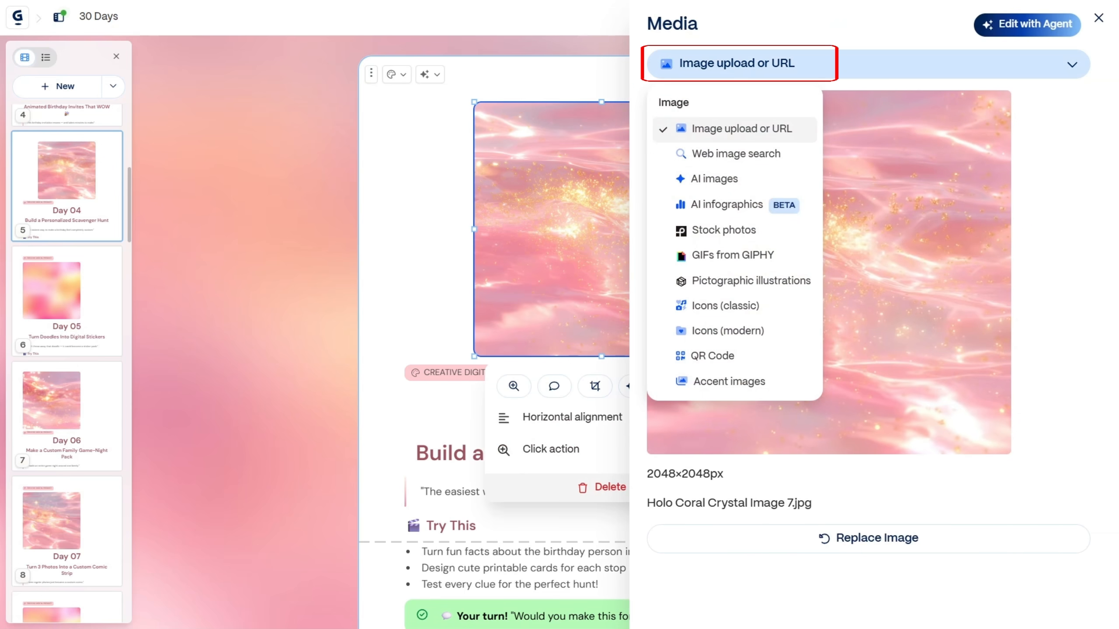
pyautogui.click(735, 154)
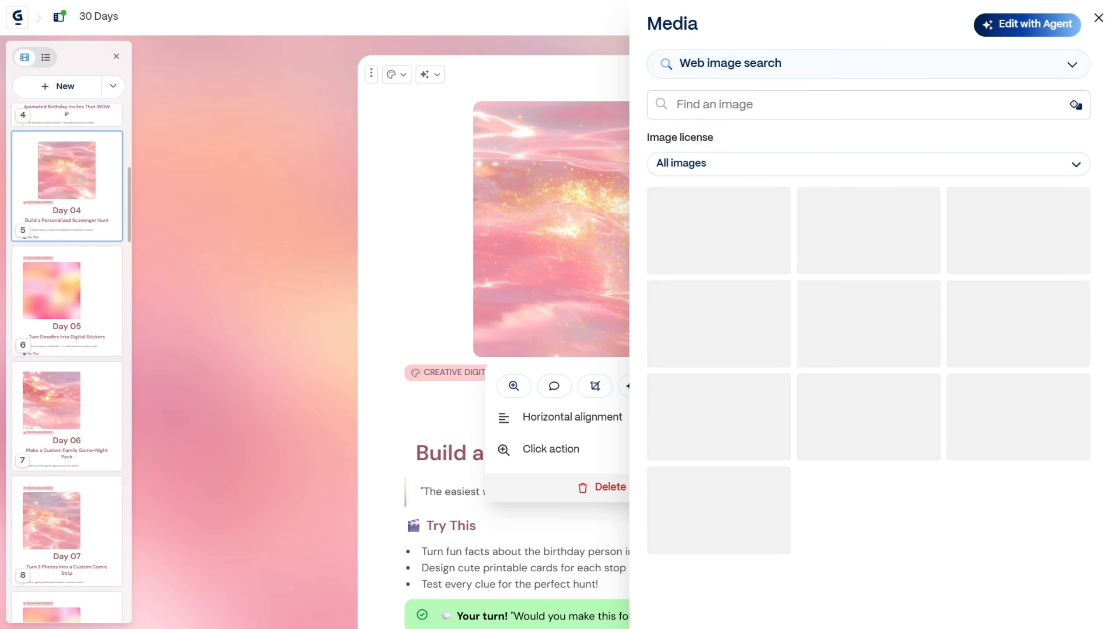
# Step: Search the web images for "scavenger hunt" and replace the Day 04 picture with the hand-drawn treasure map photographed on grass
pyautogui.click(837, 105)
pyautogui.write('scavenger hunt')
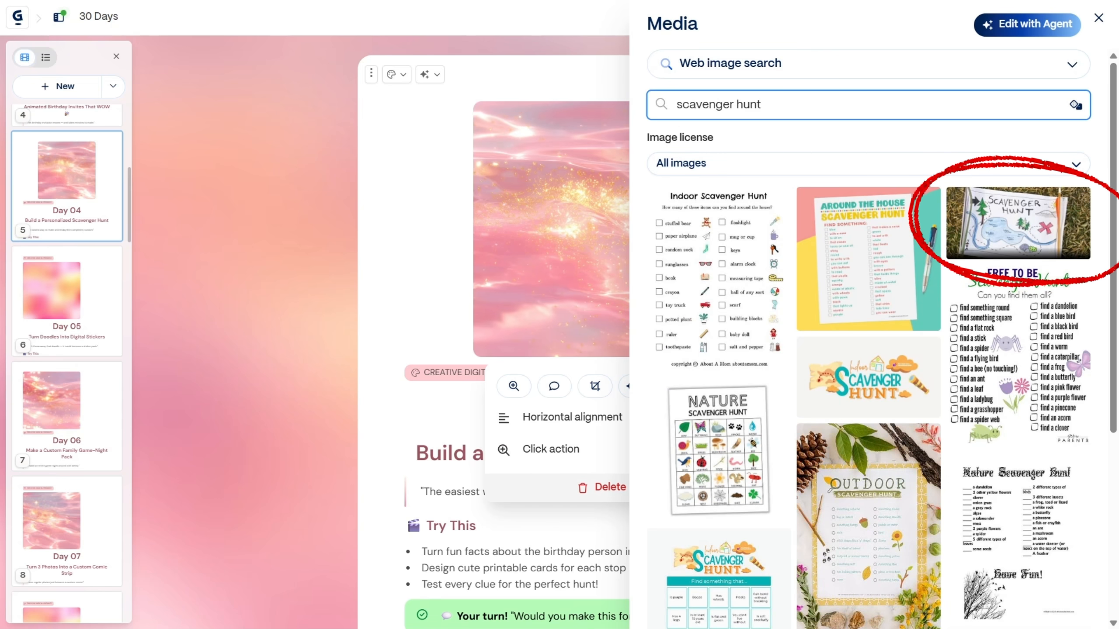
pyautogui.click(1018, 223)
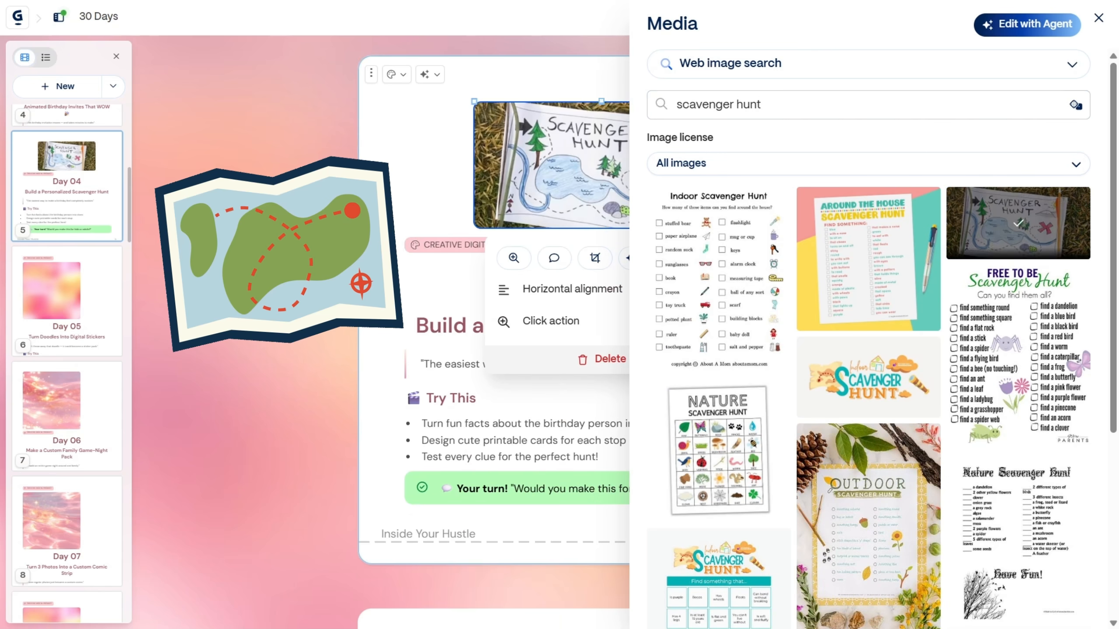
pyautogui.click(1098, 18)
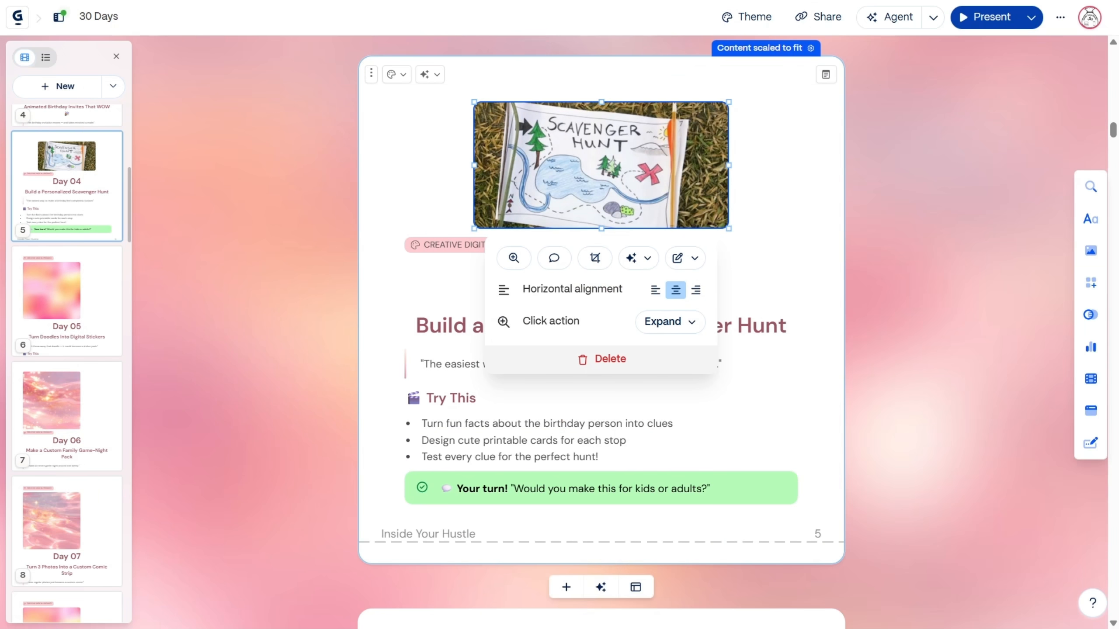
pyautogui.click(929, 268)
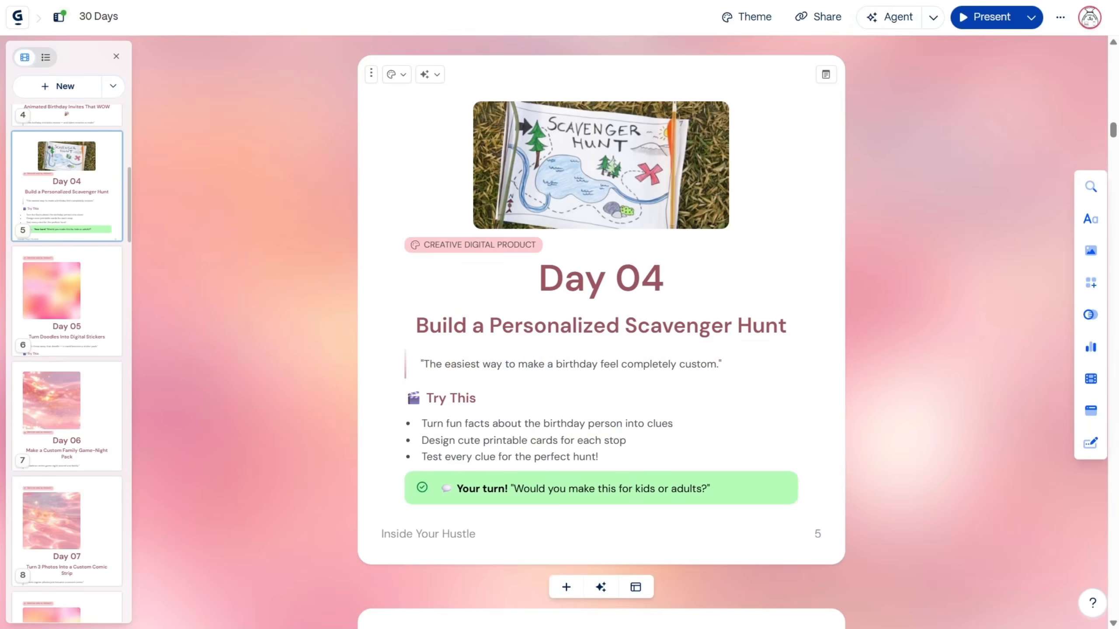
# Step: Review the images and content of the cards from Day 05 to Day 15
pyautogui.scroll(-6, 602, 330)
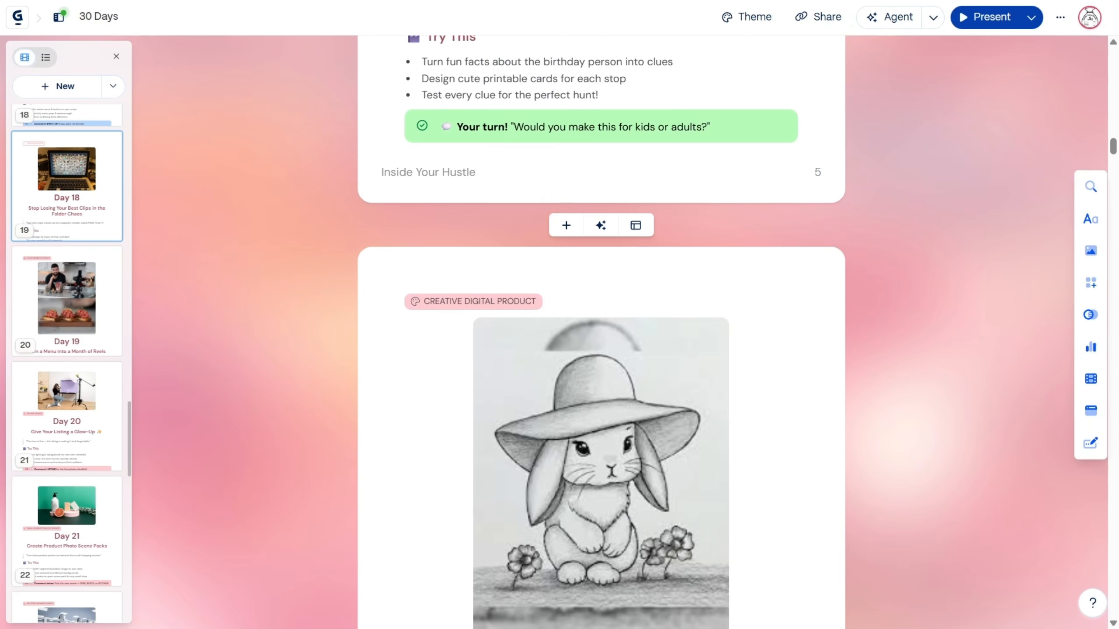
pyautogui.scroll(-3, 601, 331)
pyautogui.scroll(-2, 601, 331)
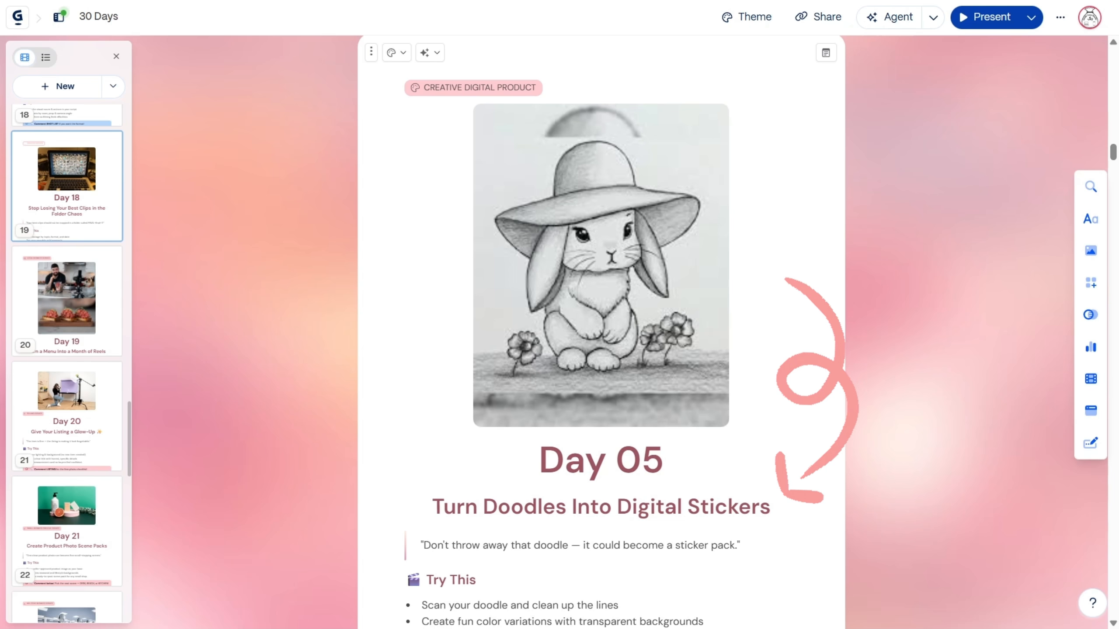
pyautogui.scroll(-3, 601, 331)
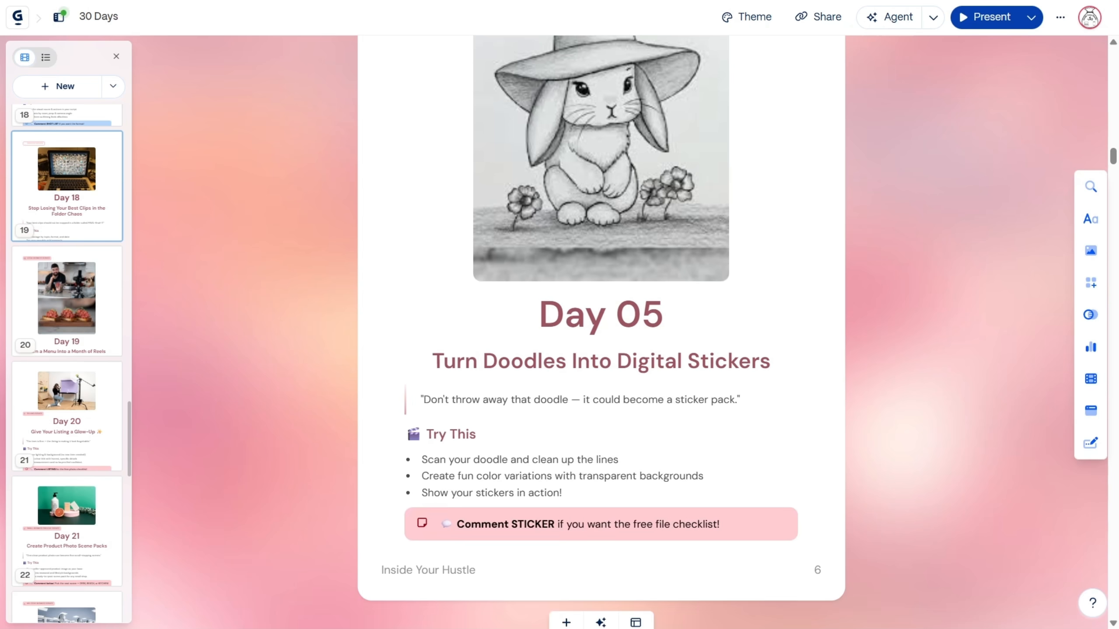
pyautogui.scroll(-5, 601, 330)
pyautogui.scroll(-5, 601, 330)
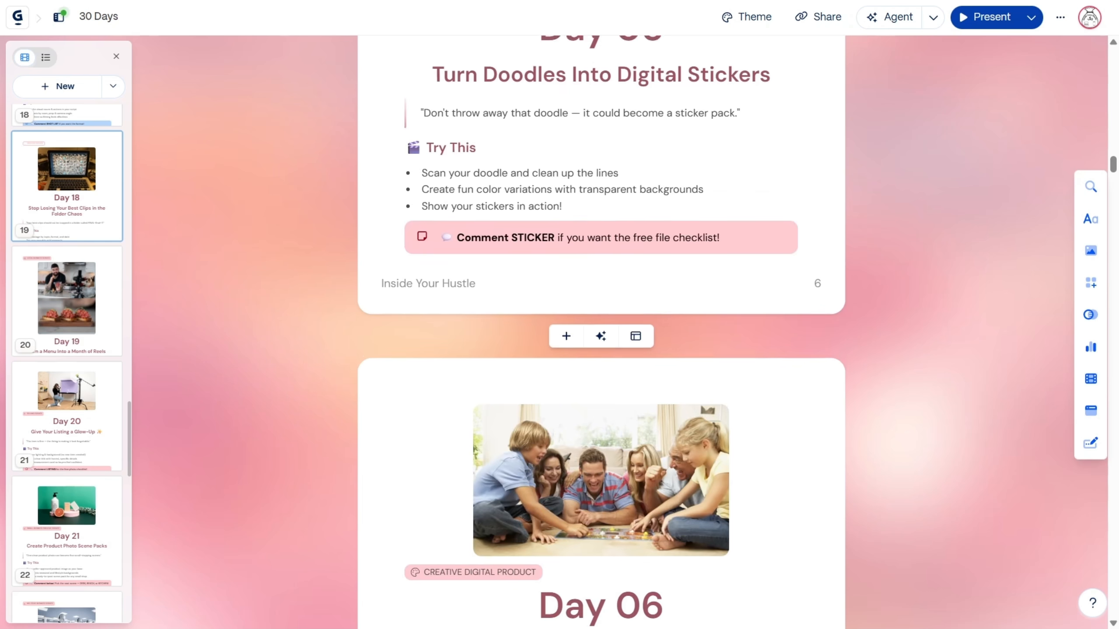
pyautogui.scroll(-2, 601, 331)
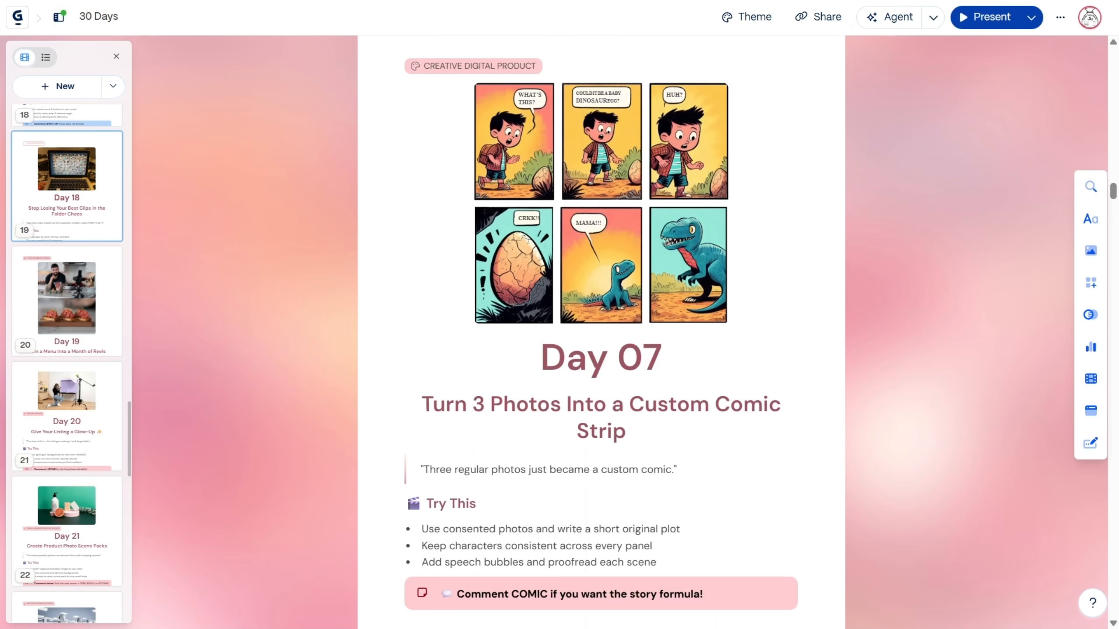
pyautogui.scroll(-10, 601, 331)
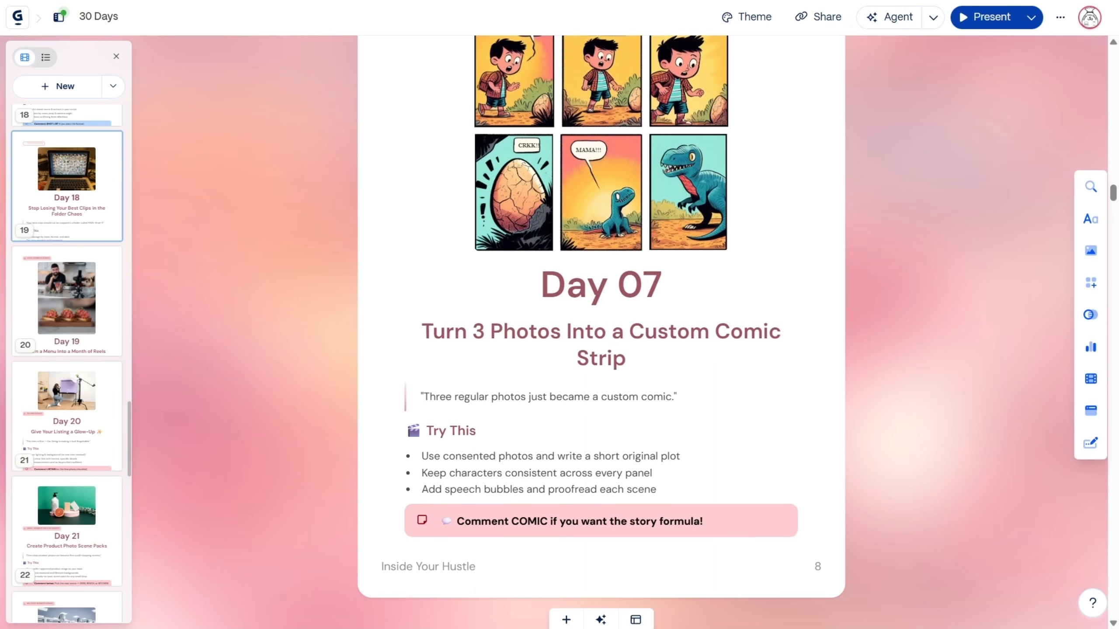
pyautogui.scroll(-7, 602, 330)
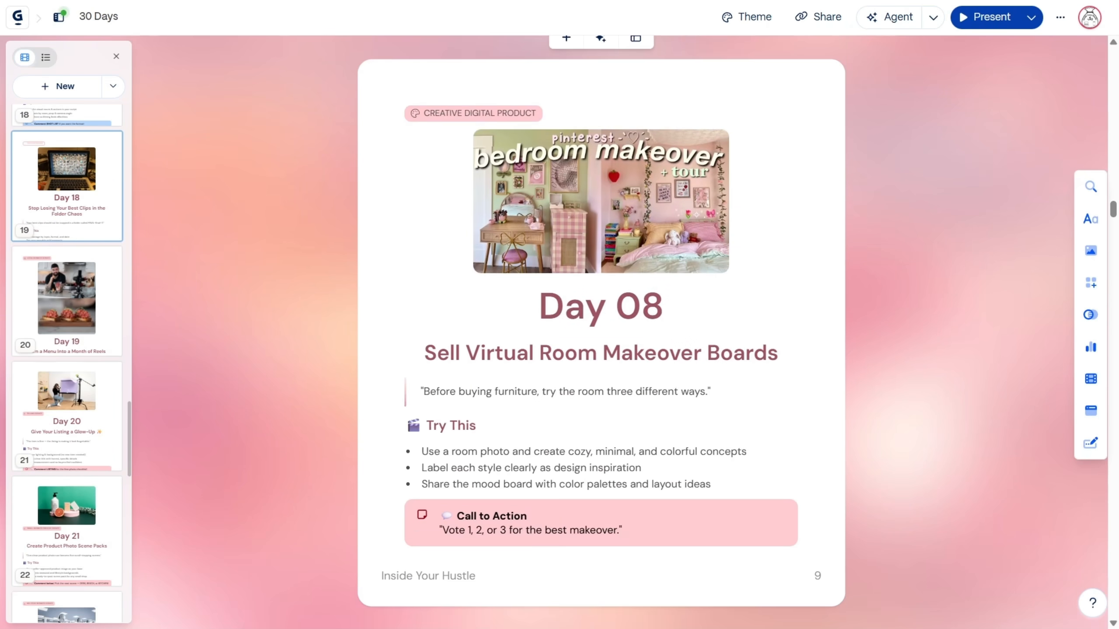
pyautogui.scroll(-10, 601, 330)
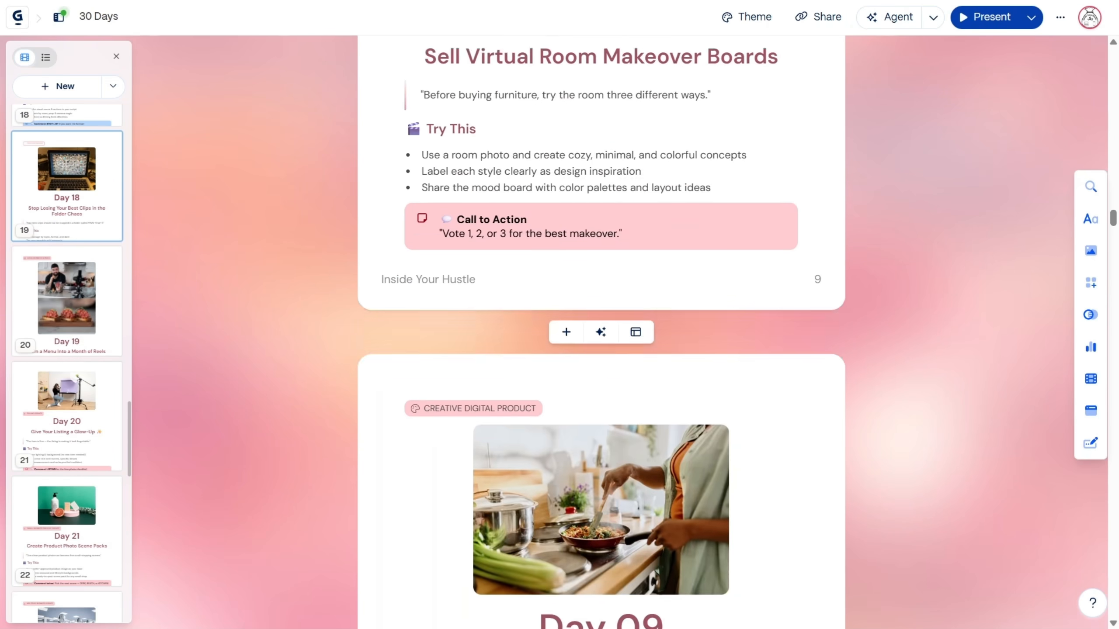
pyautogui.scroll(-16, 601, 331)
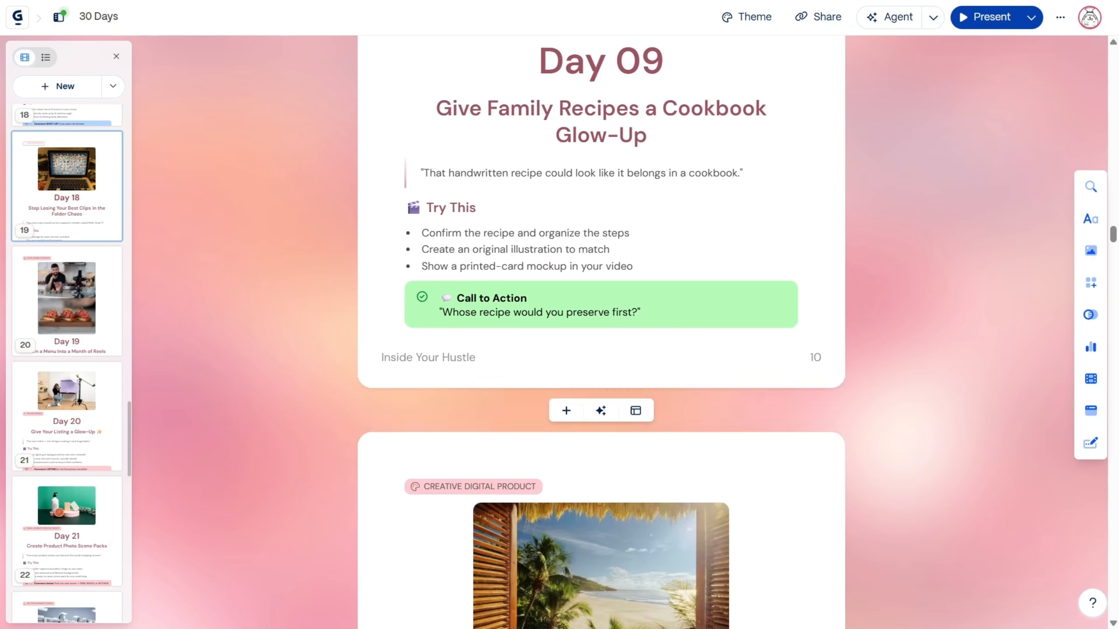
pyautogui.scroll(-5, 601, 330)
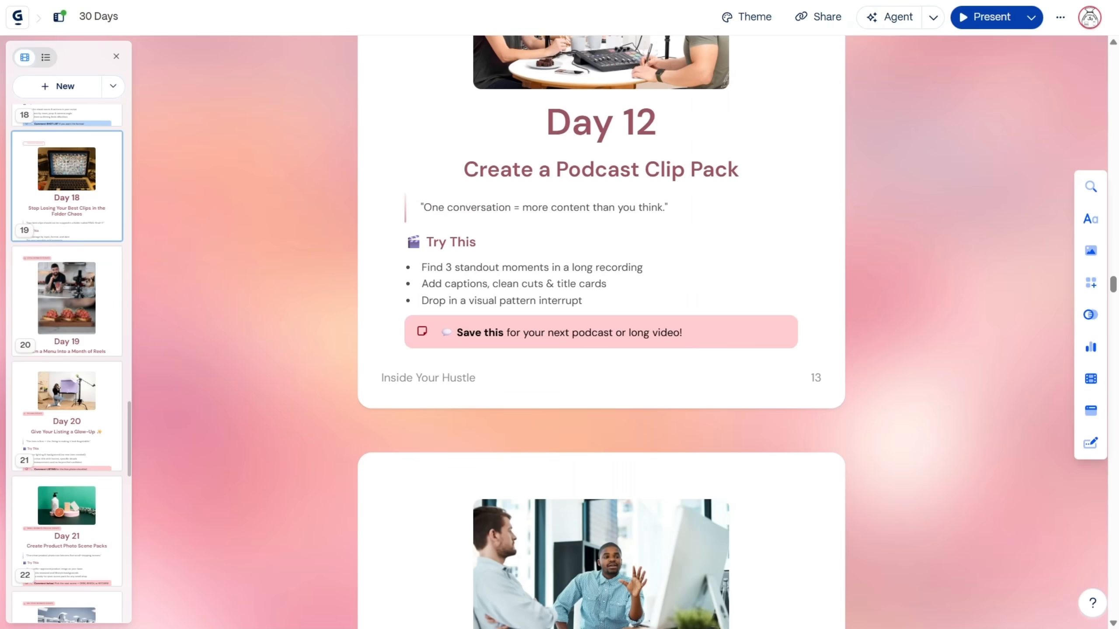
pyautogui.scroll(-9, 601, 330)
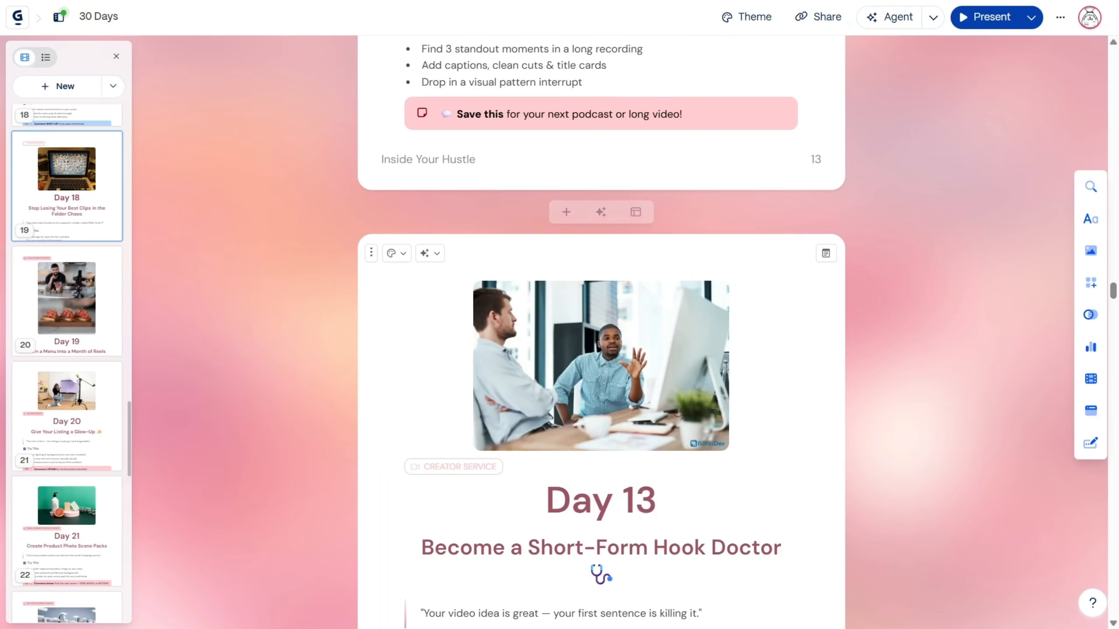
pyautogui.scroll(-13, 601, 330)
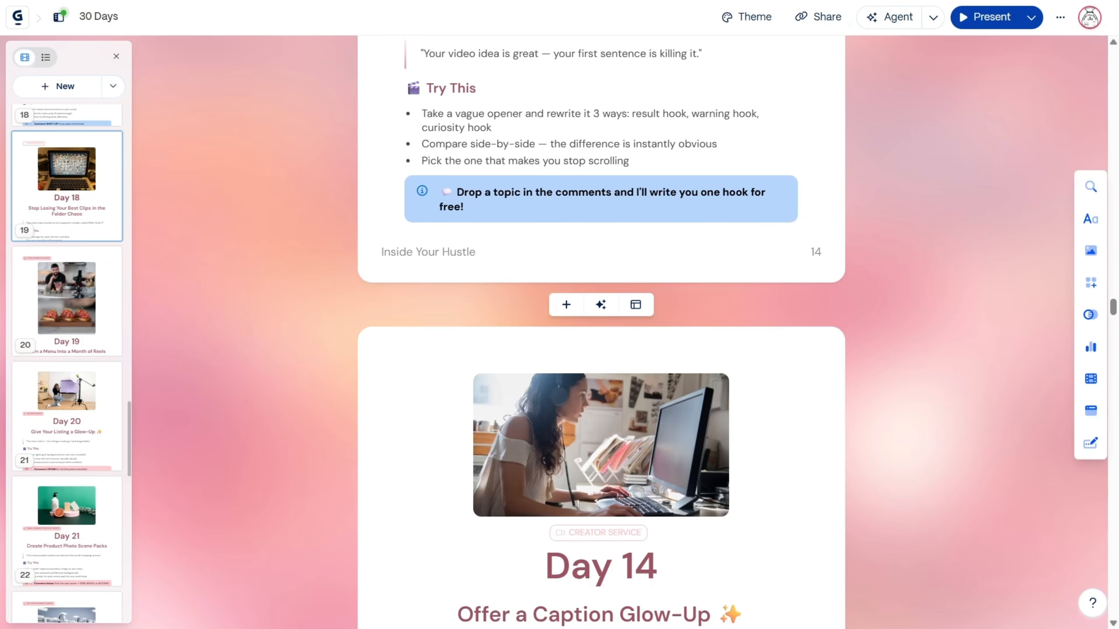
pyautogui.scroll(-18, 601, 331)
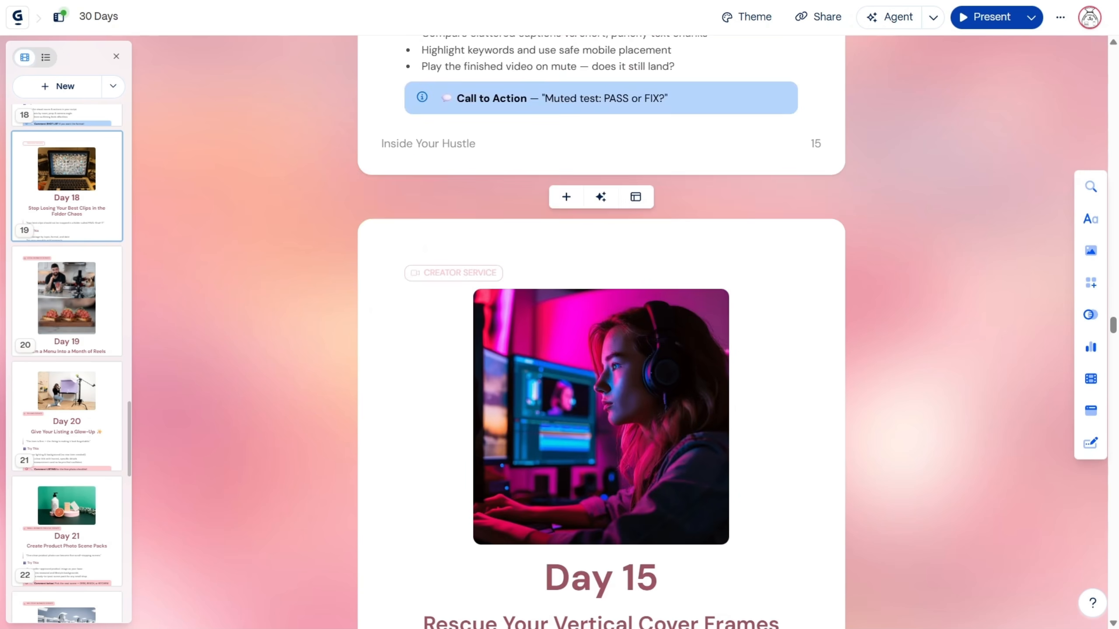
# Step: Review the images and content of the remaining cards from Day 16 to Day 30
pyautogui.scroll(-13, 601, 330)
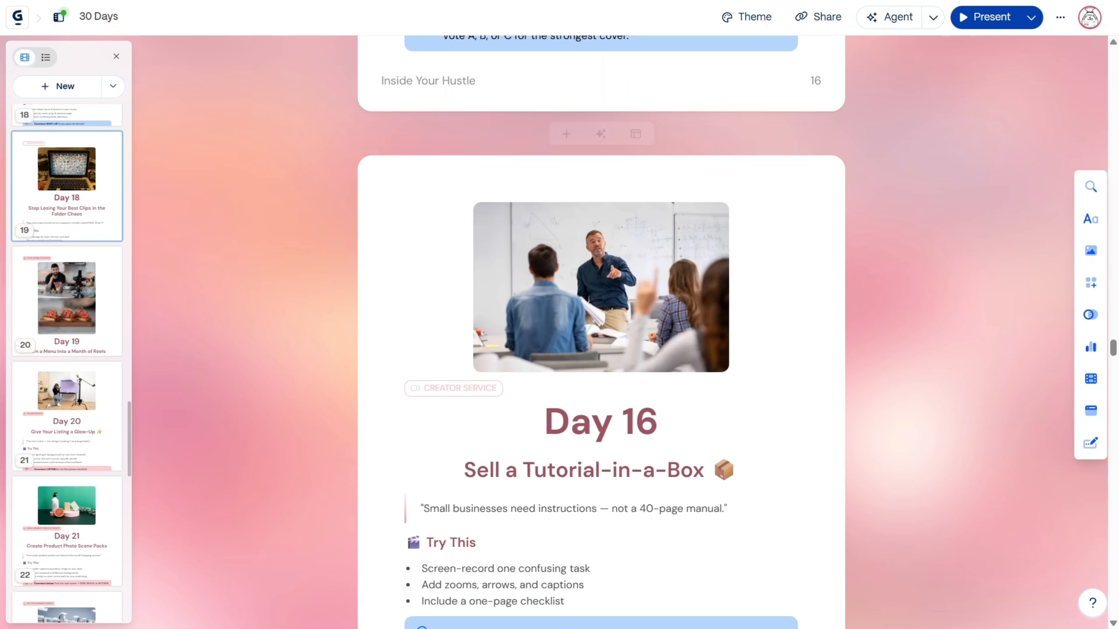
pyautogui.scroll(-15, 601, 331)
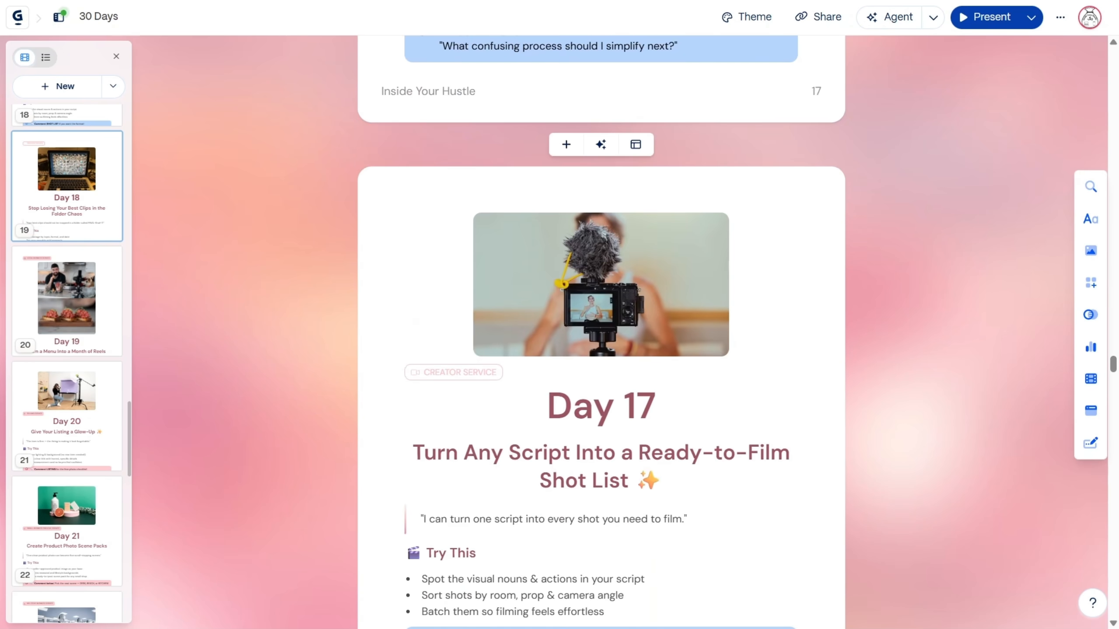
pyautogui.scroll(-13, 602, 330)
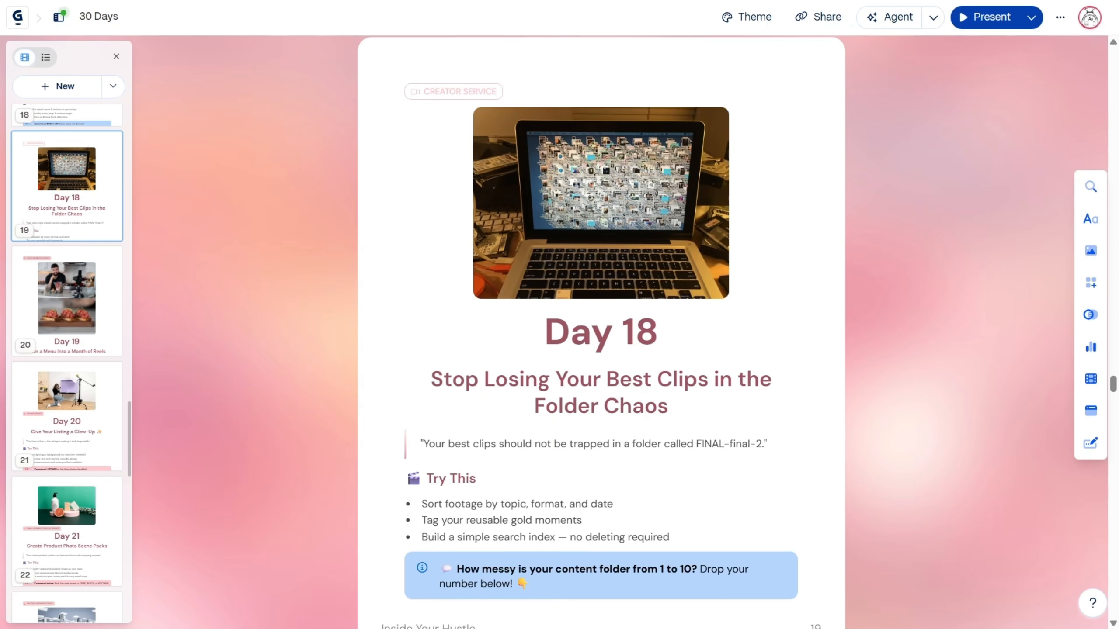
pyautogui.scroll(-18, 601, 330)
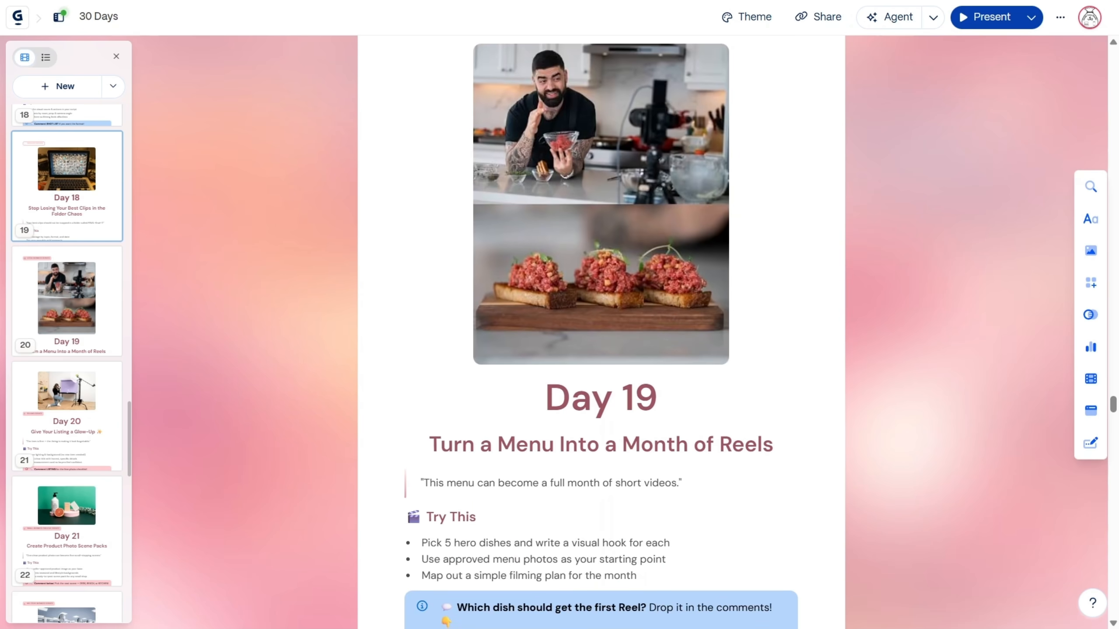
pyautogui.scroll(-17, 602, 330)
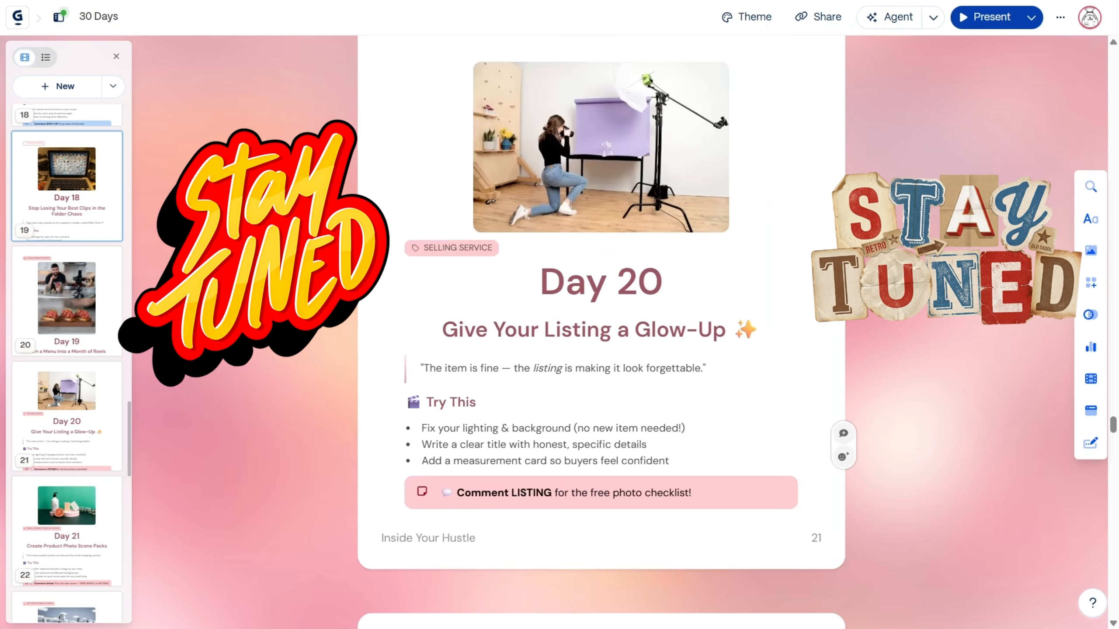
pyautogui.scroll(-19, 601, 330)
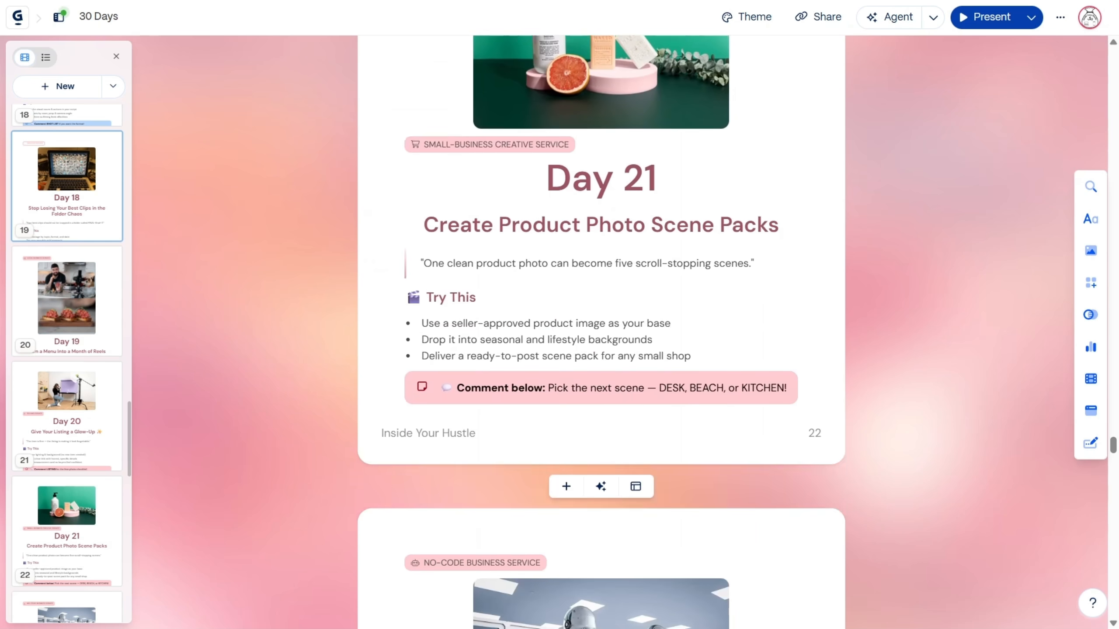
pyautogui.scroll(-6, 601, 331)
pyautogui.scroll(-20, 601, 331)
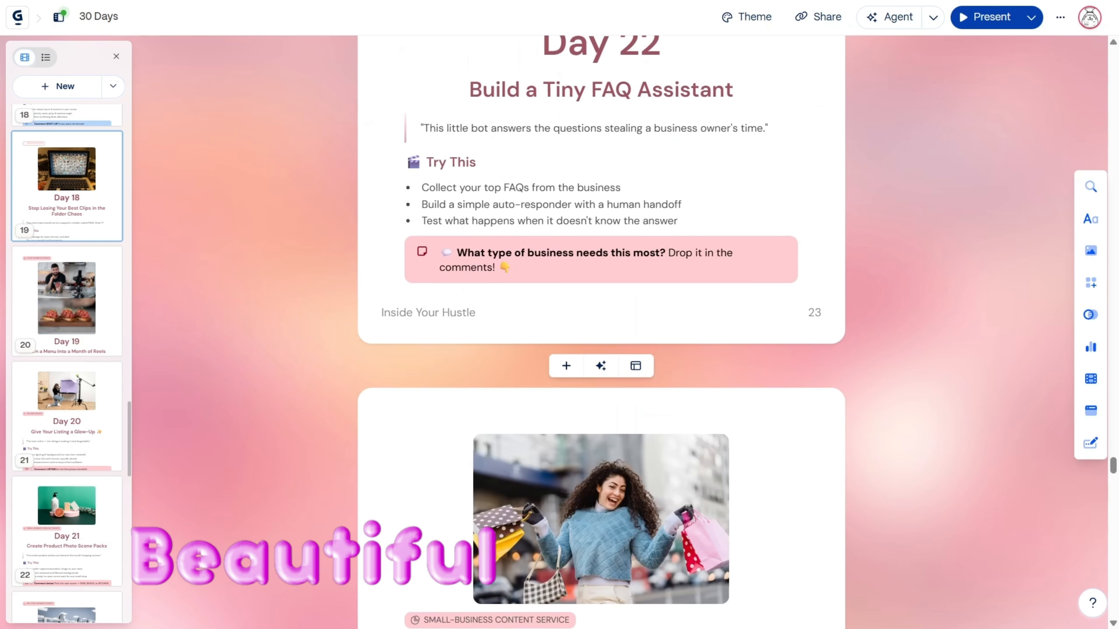
pyautogui.scroll(-13, 601, 331)
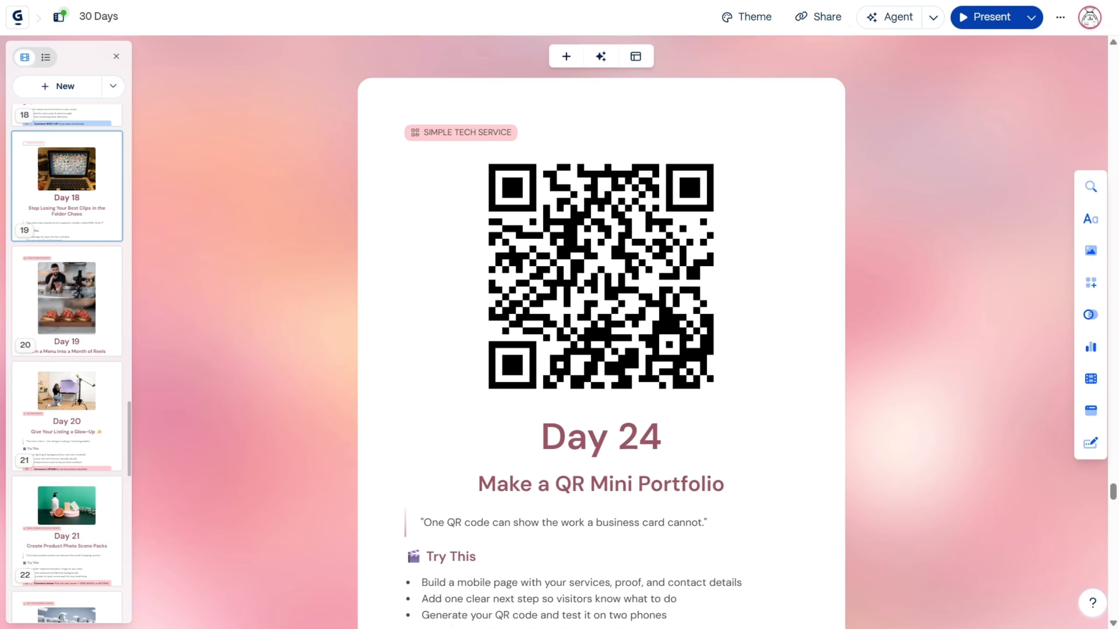
pyautogui.scroll(-20, 601, 330)
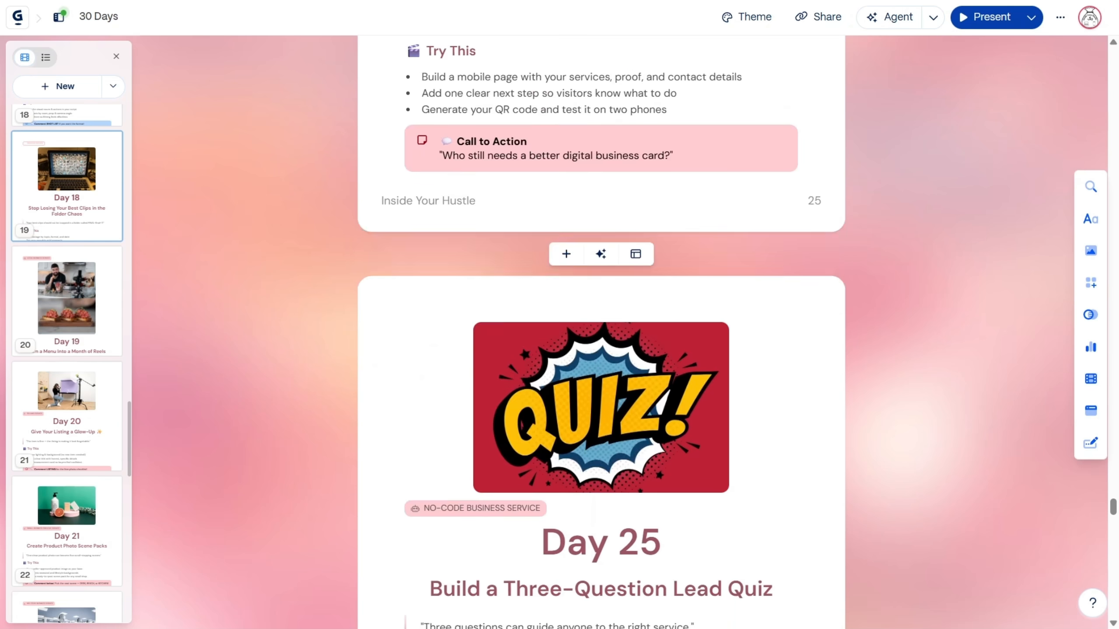
pyautogui.scroll(-10, 601, 331)
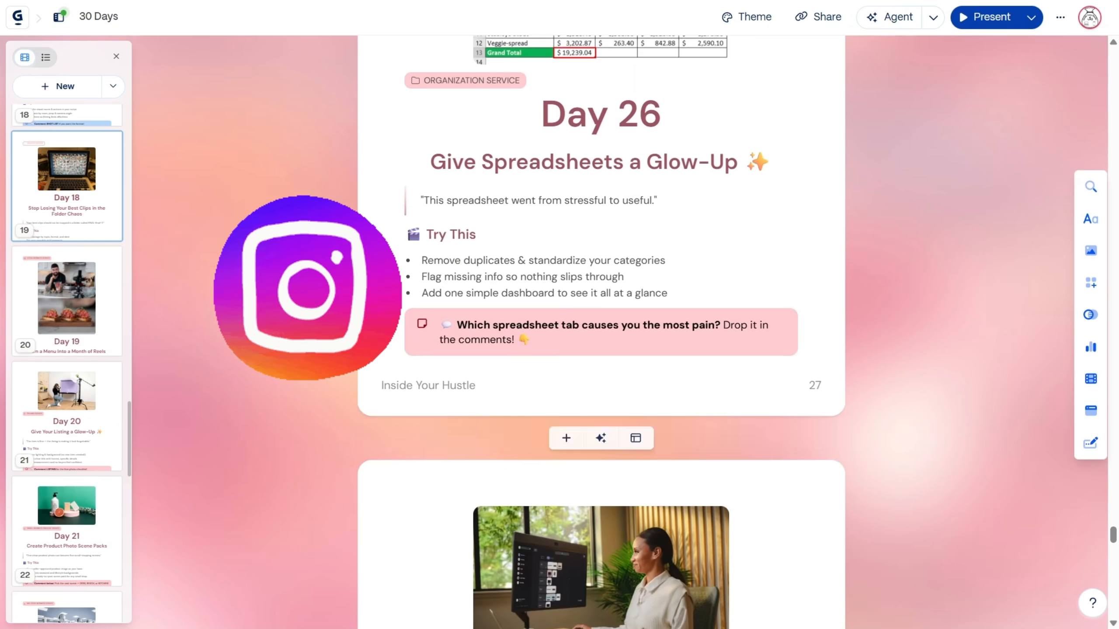
pyautogui.scroll(-20, 601, 330)
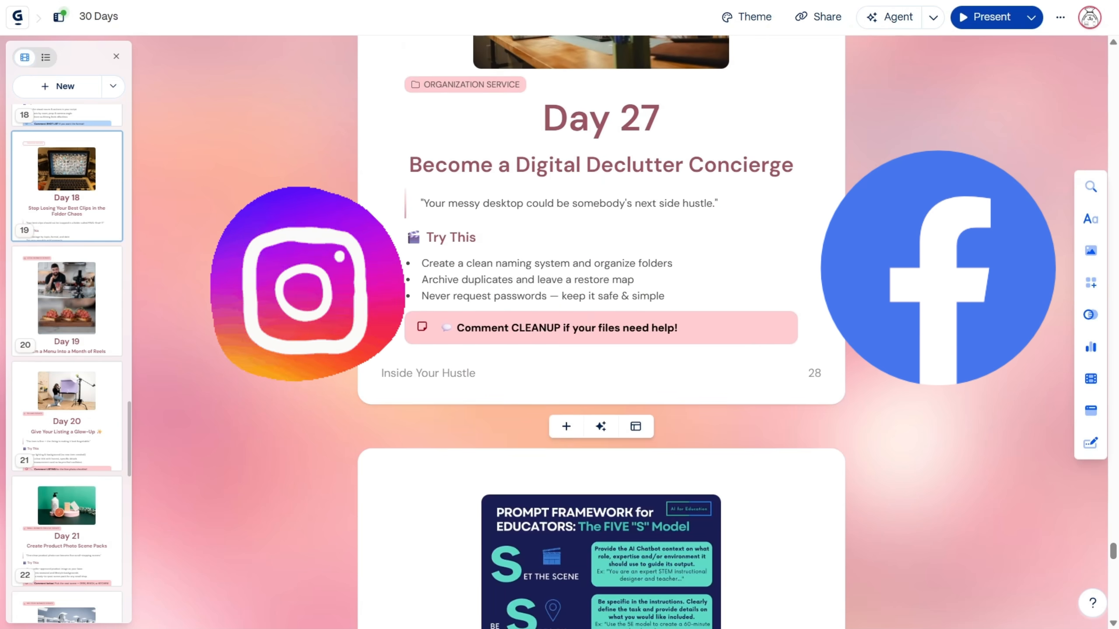
pyautogui.scroll(-20, 601, 330)
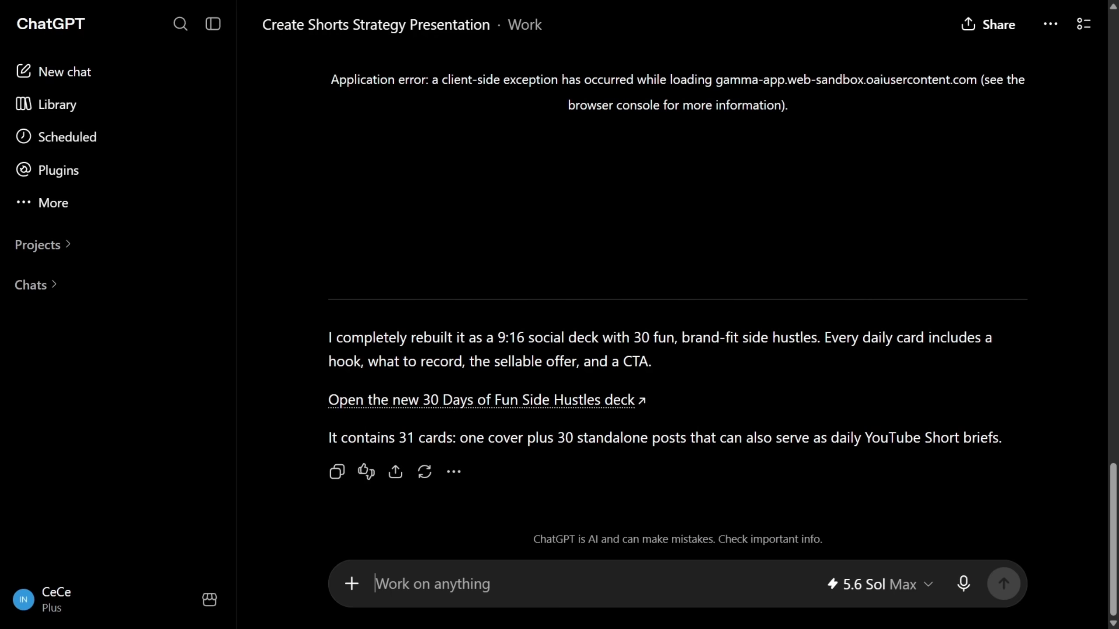
# Step: Switch to ChatGPT and ask it to put together a September 2026 calendar with one post per day from the 30 days of fun side hustles deck
pyautogui.write('can you')
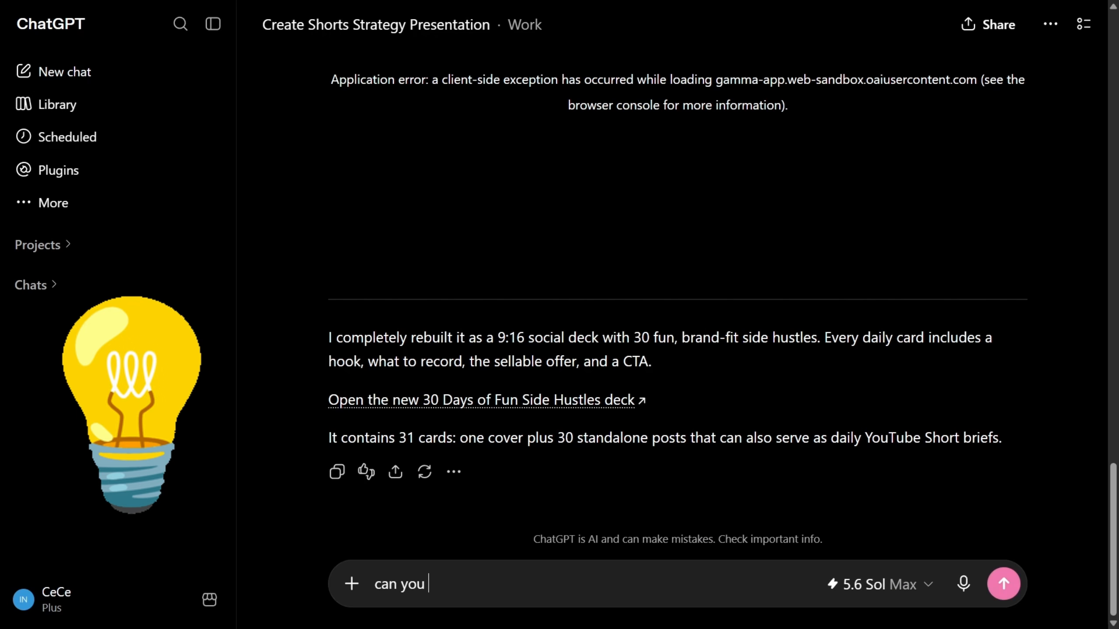
pyautogui.write(' help me pu')
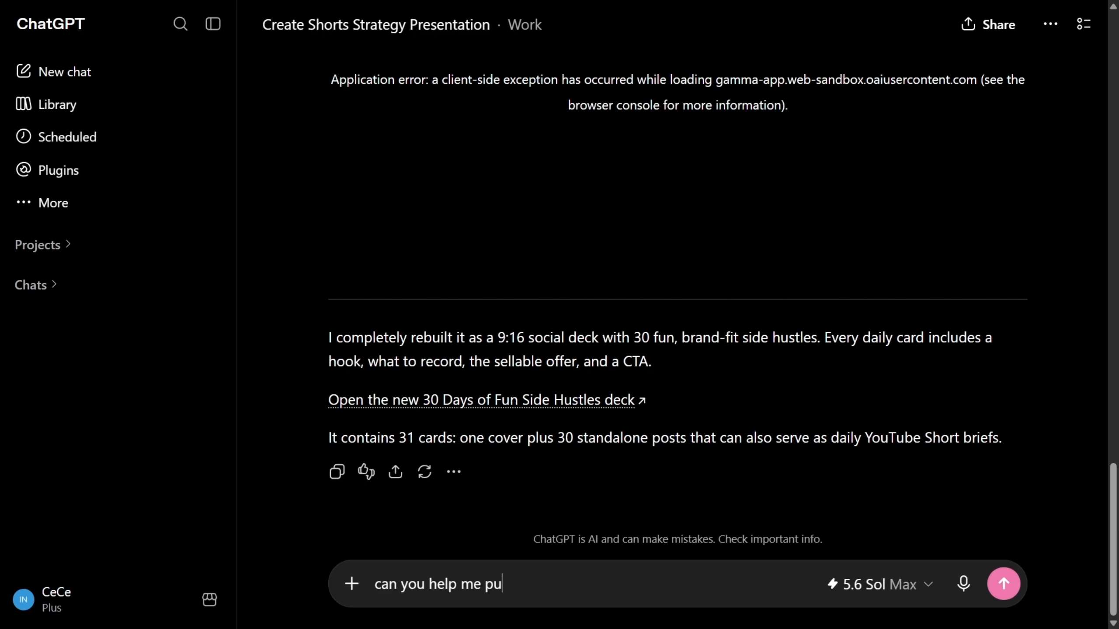
pyautogui.write('t together a September 2026 calendar where I post one post per day form the 30 days of fun side hustles')
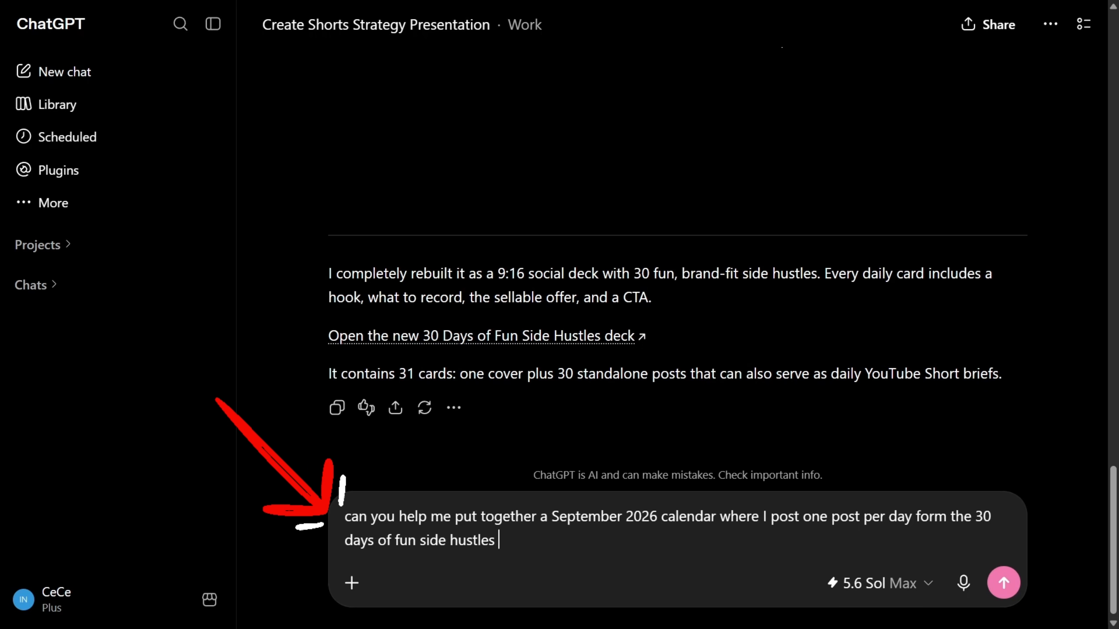
pyautogui.write(' deck')
pyautogui.press('Return')
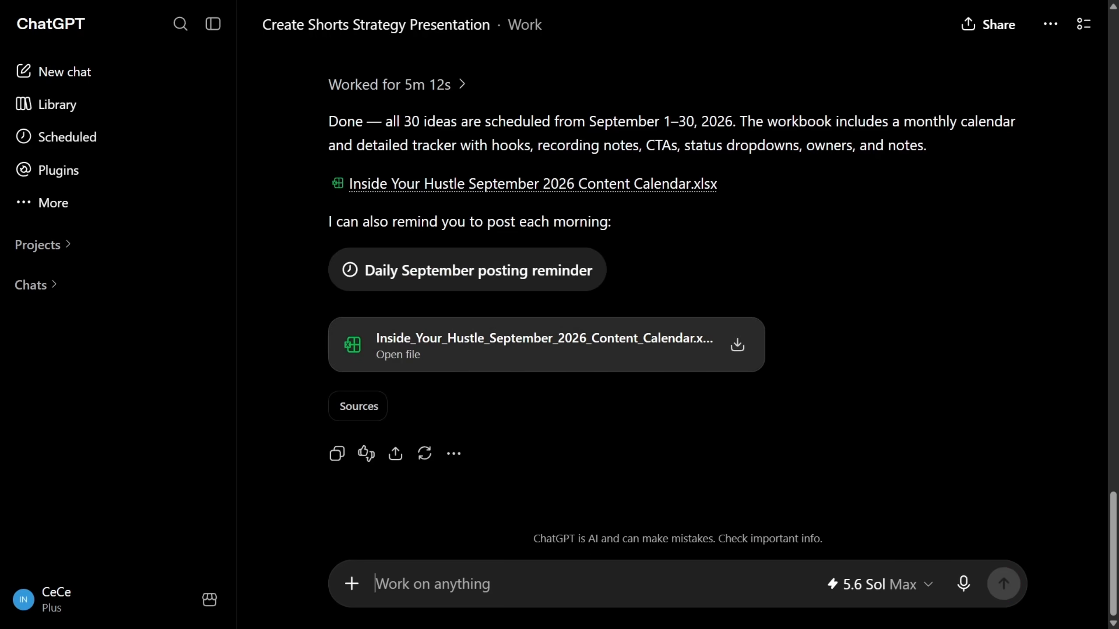
# Step: Open the generated September 2026 content calendar spreadsheet, widen its preview, and expand it to full screen
pyautogui.click(546, 346)
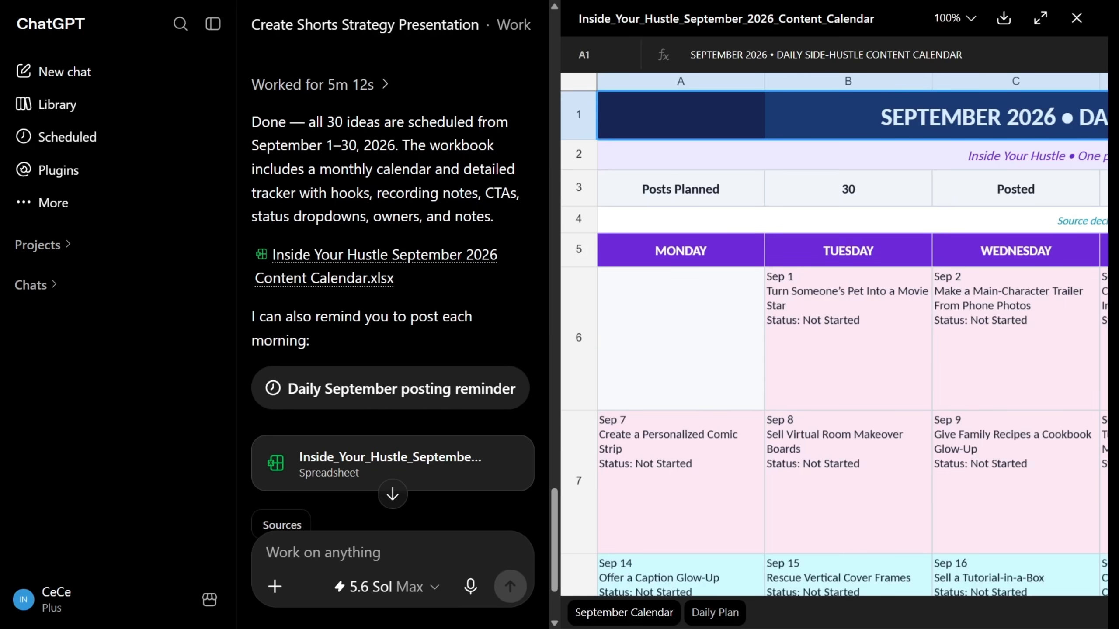
pyautogui.moveTo(559, 315); pyautogui.dragTo(321, 314)
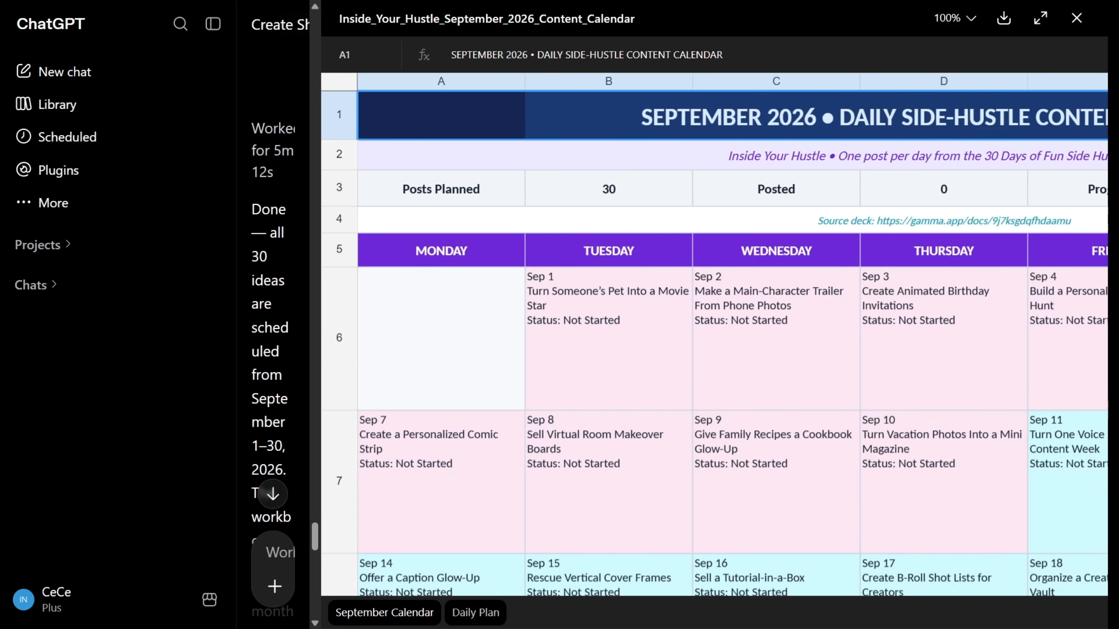
pyautogui.click(1040, 17)
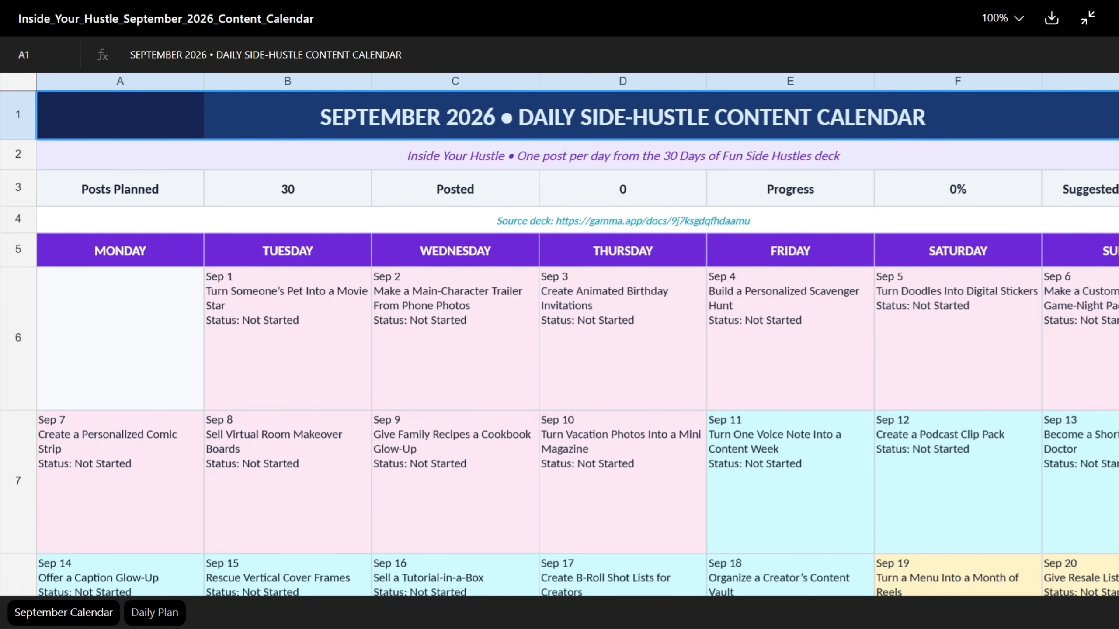
# Step: Examine the September Calendar sheet from the first week's posts down to the weekly production rhythm and category key
pyautogui.scroll(-2, 560, 344)
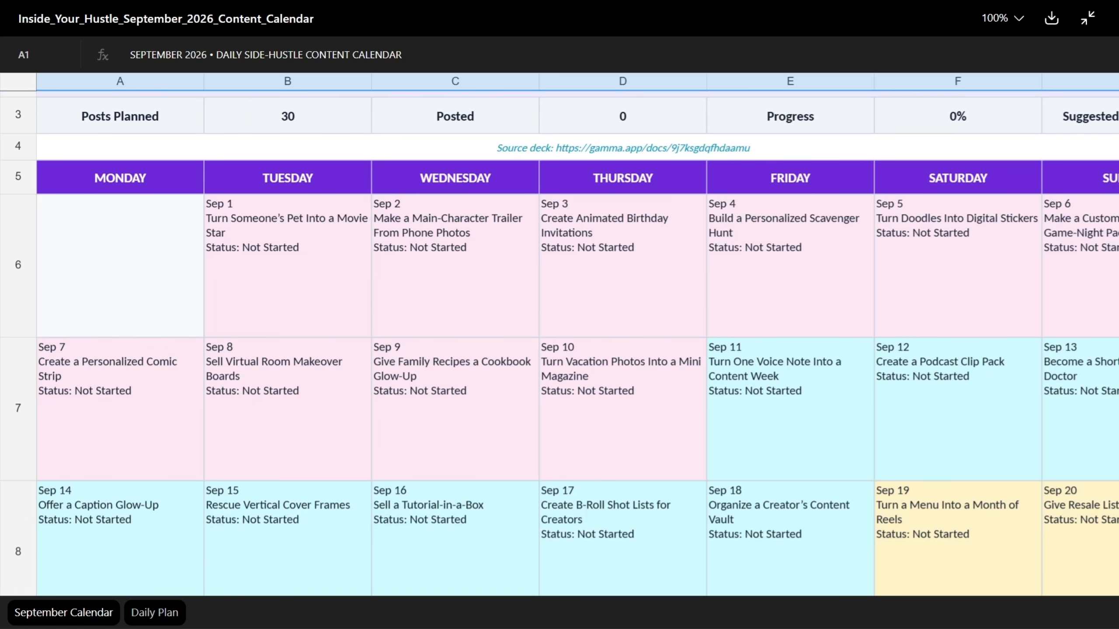
pyautogui.click(599, 229)
pyautogui.scroll(-2, 599, 229)
pyautogui.scroll(4, 560, 344)
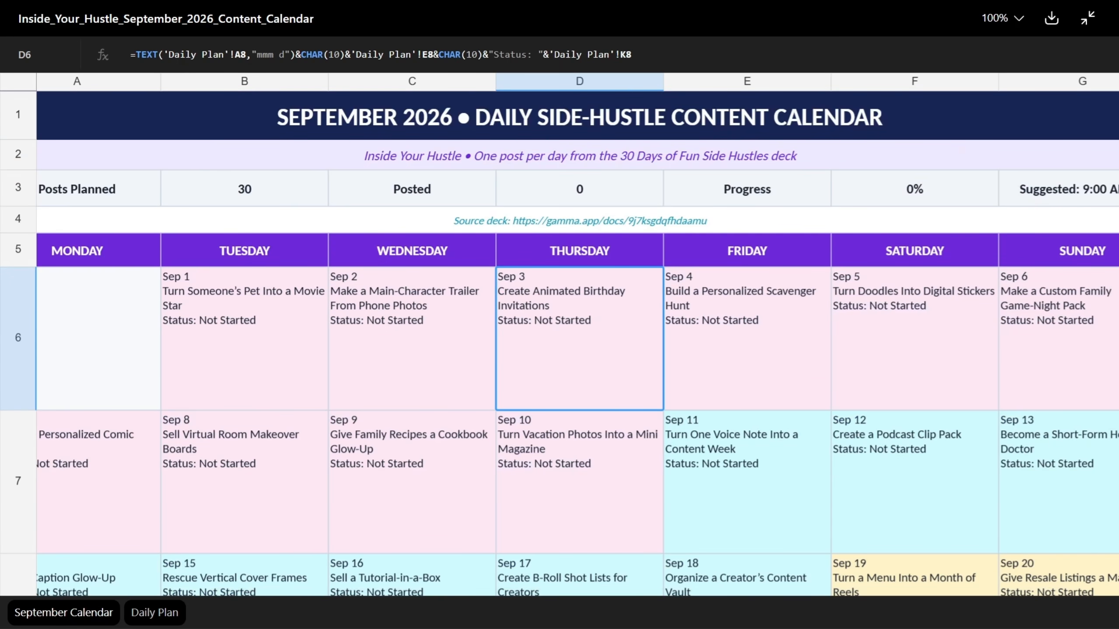
pyautogui.scroll(-4, 559, 343)
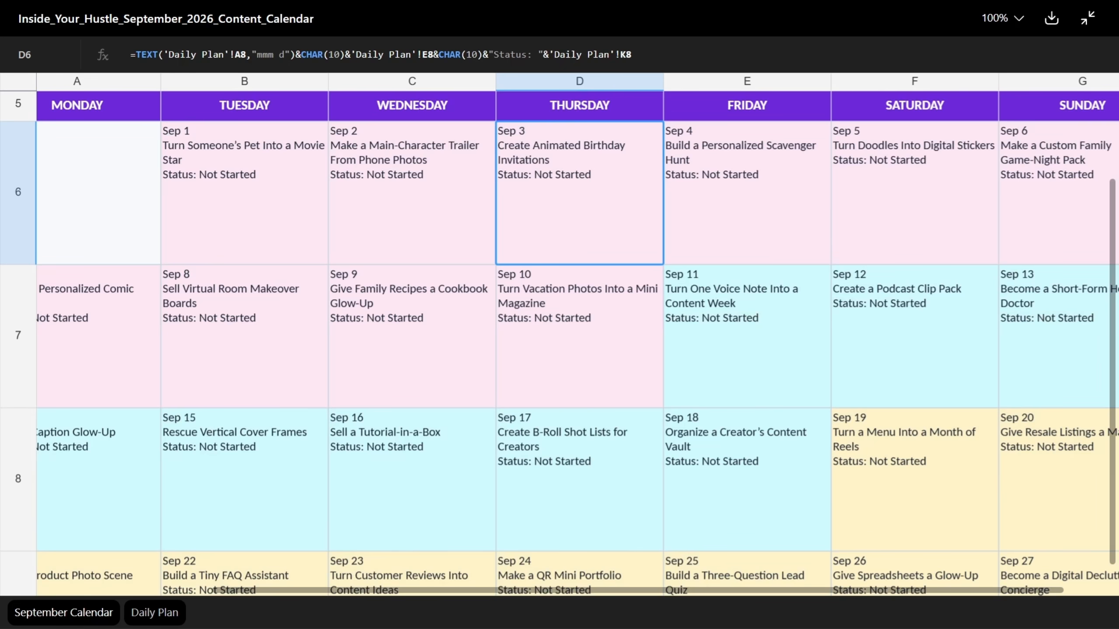
pyautogui.scroll(-10, 559, 344)
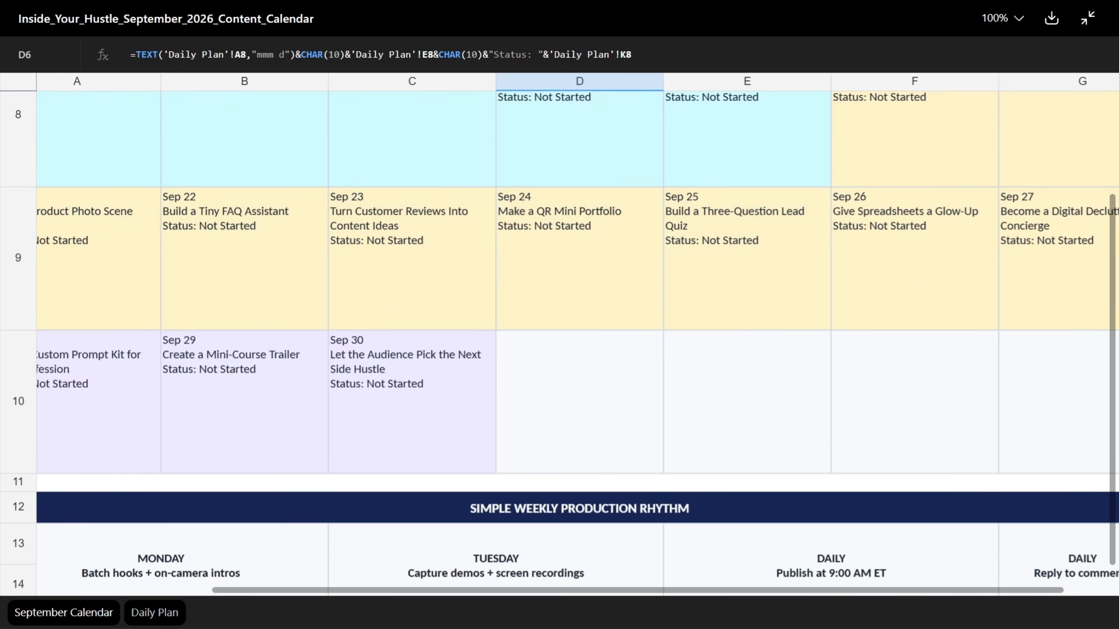
pyautogui.scroll(-2, 559, 344)
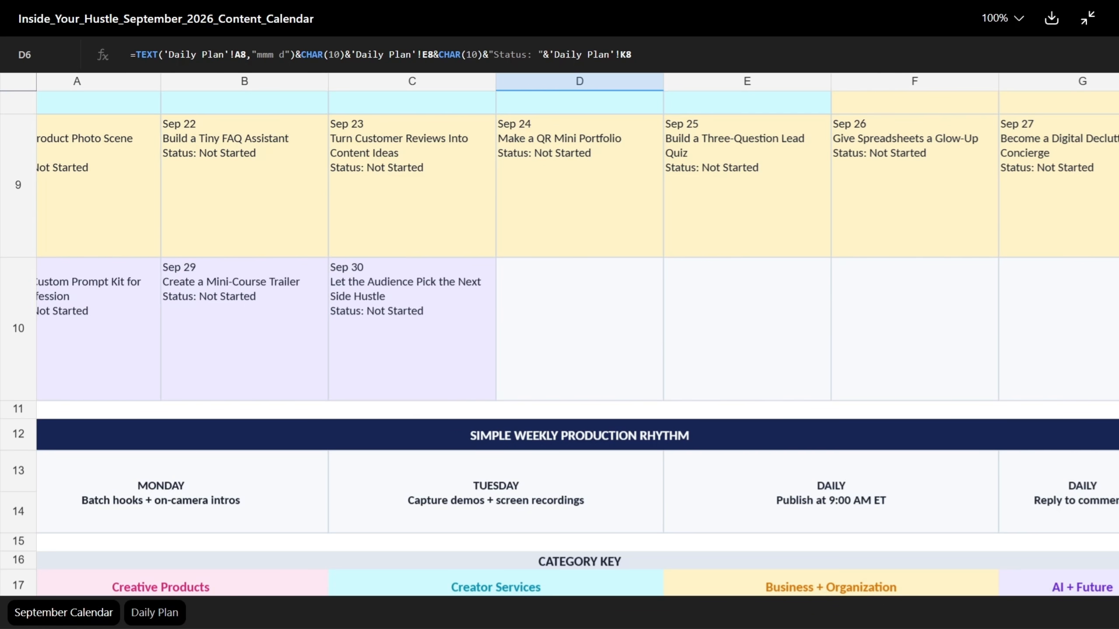
pyautogui.scroll(-2, 560, 344)
pyautogui.scroll(1, 560, 344)
# Step: Open the Daily Plan sheet and examine the Sep 1 row from its opening hook across to the owner column
pyautogui.click(155, 613)
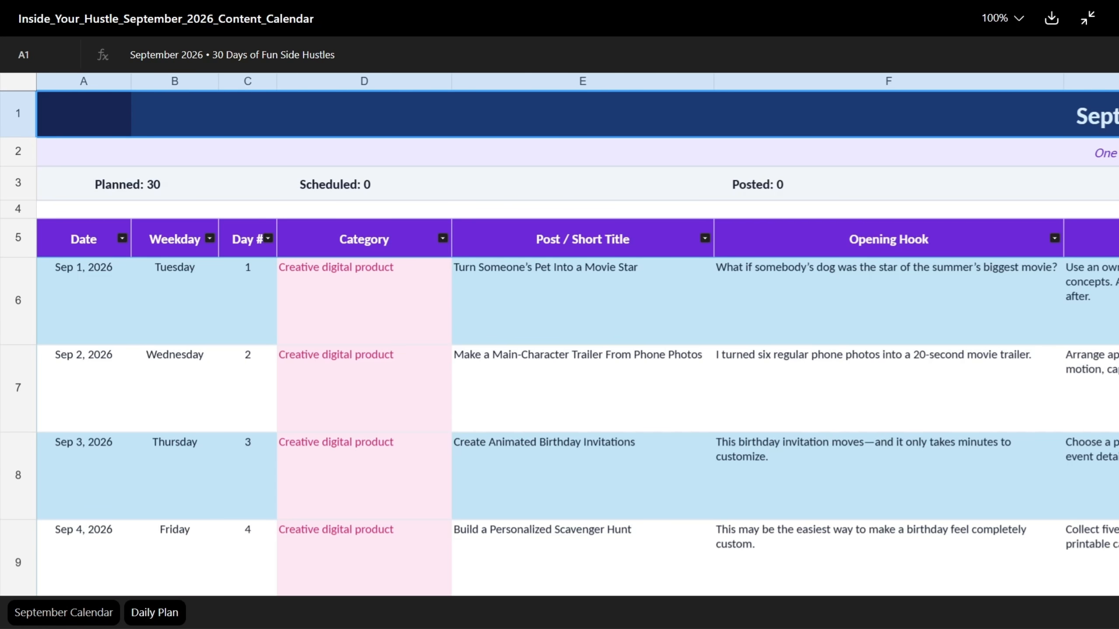
pyautogui.click(888, 301)
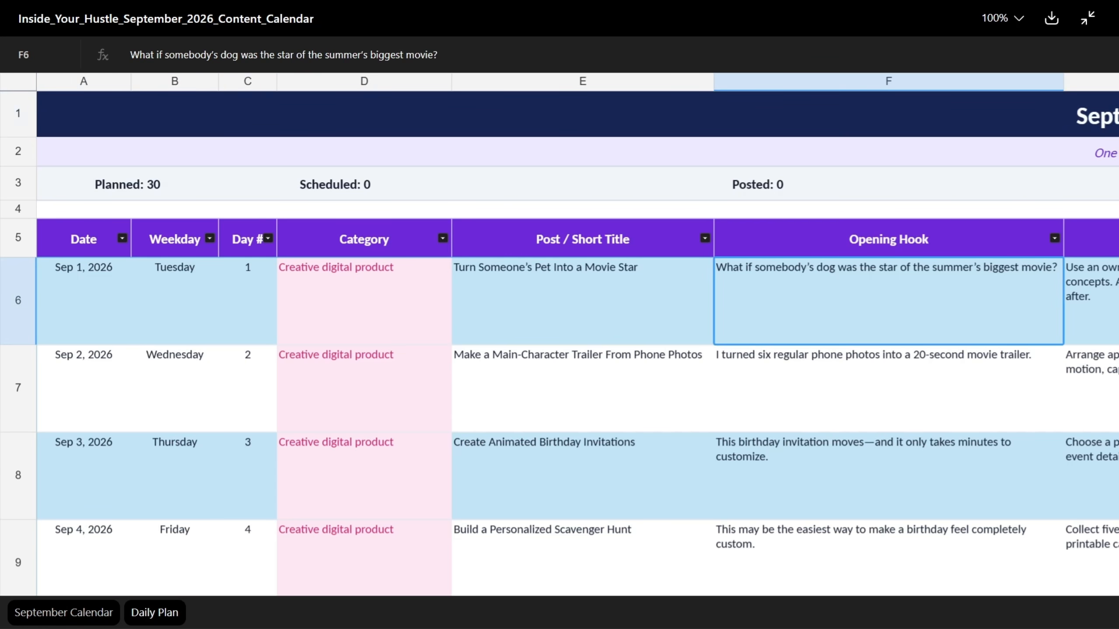
pyautogui.press('Right')
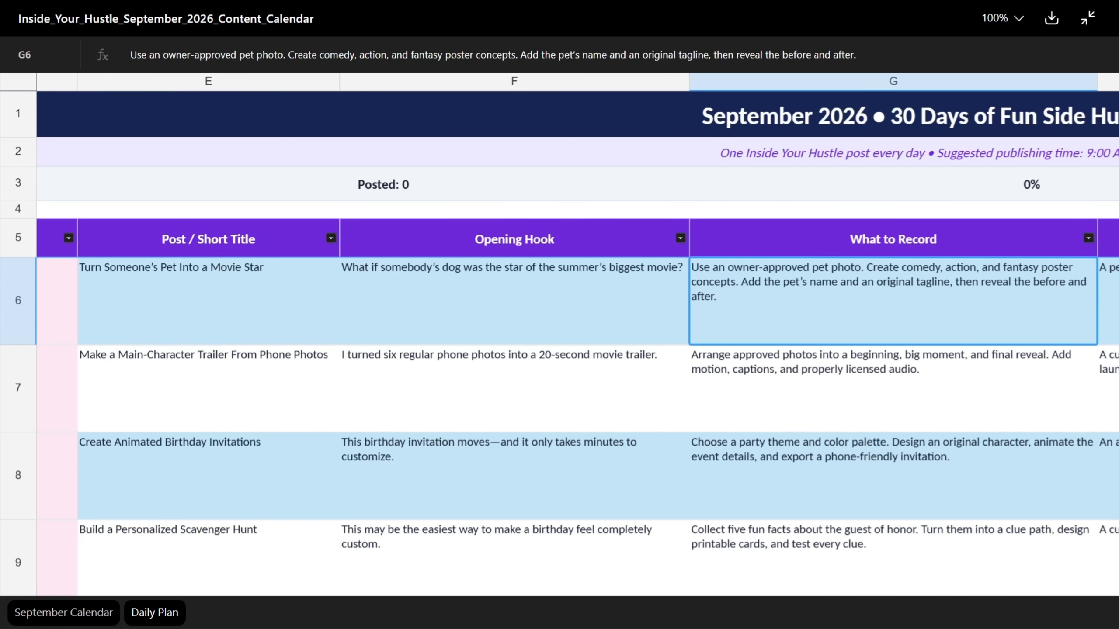
pyautogui.press('Right')
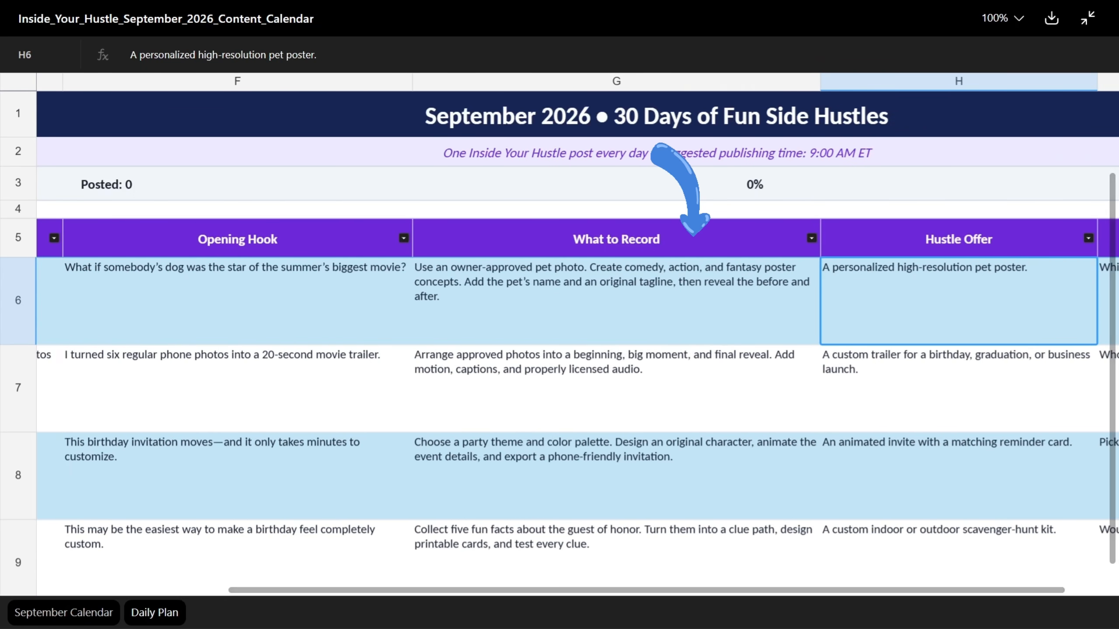
pyautogui.press('Right')
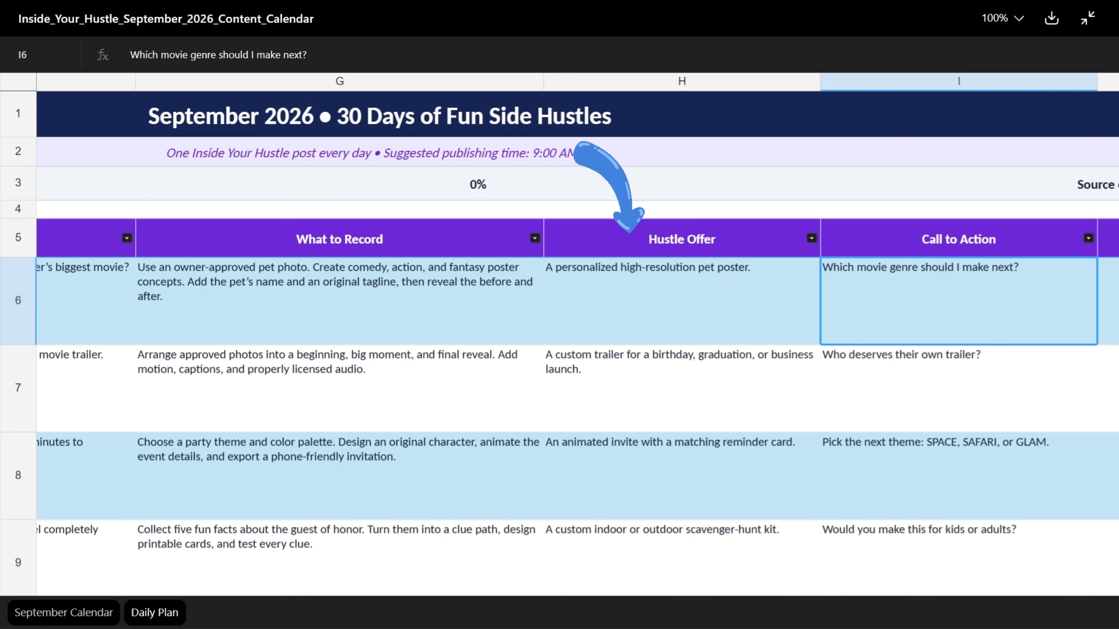
pyautogui.press('Right')
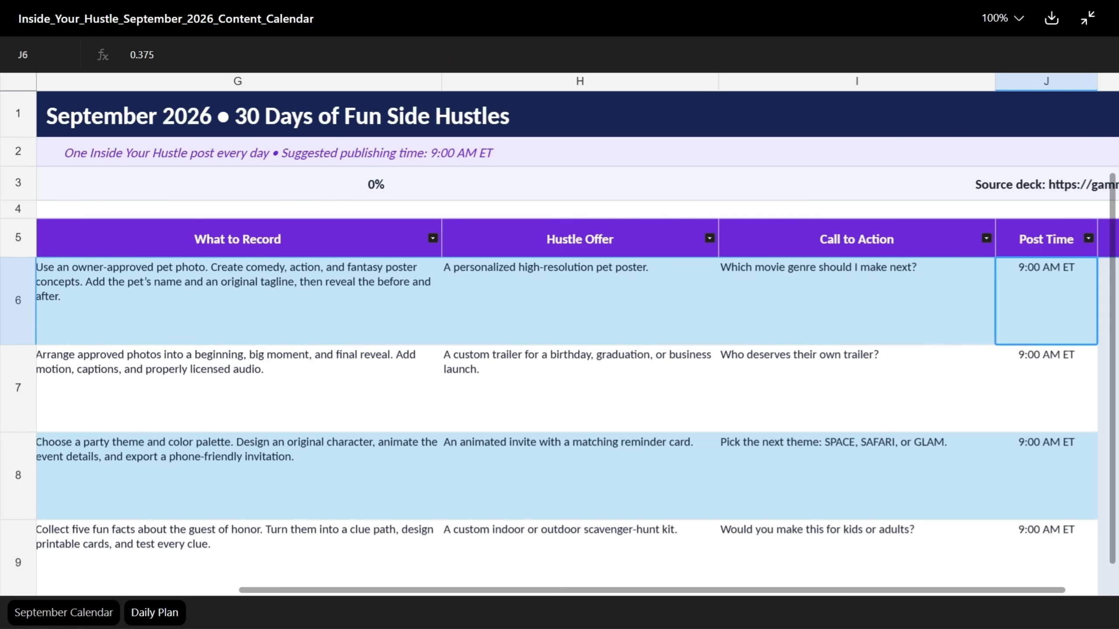
pyautogui.press('Right')
pyautogui.press('Right')
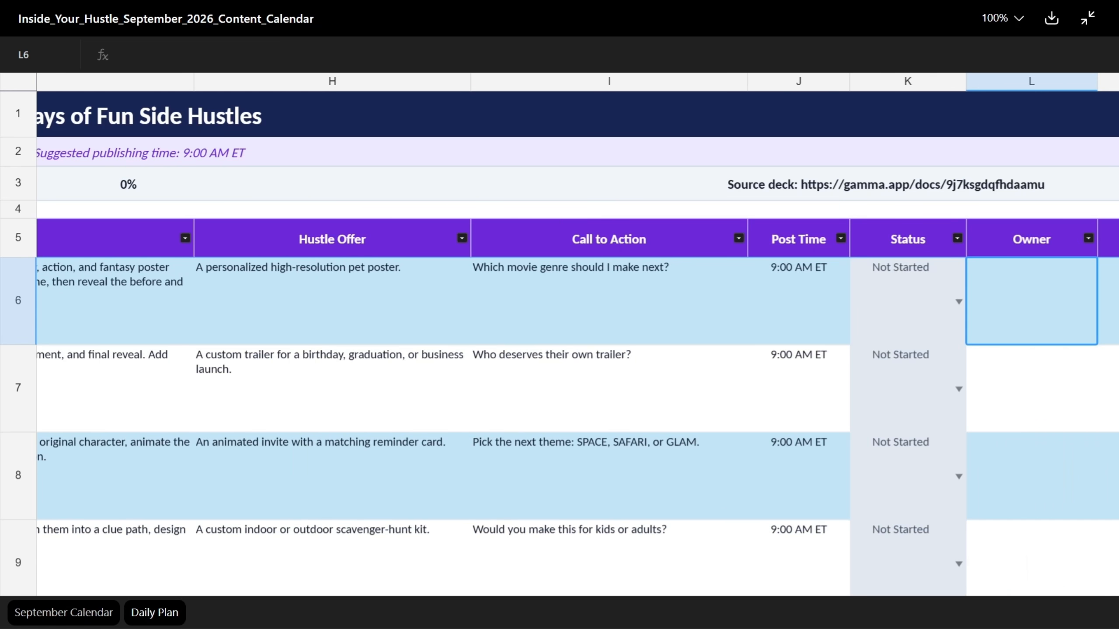
# Step: Return to the Date column of the Daily Plan and review the daily entries down to Sep 20
pyautogui.press('Left')
pyautogui.press('Home')
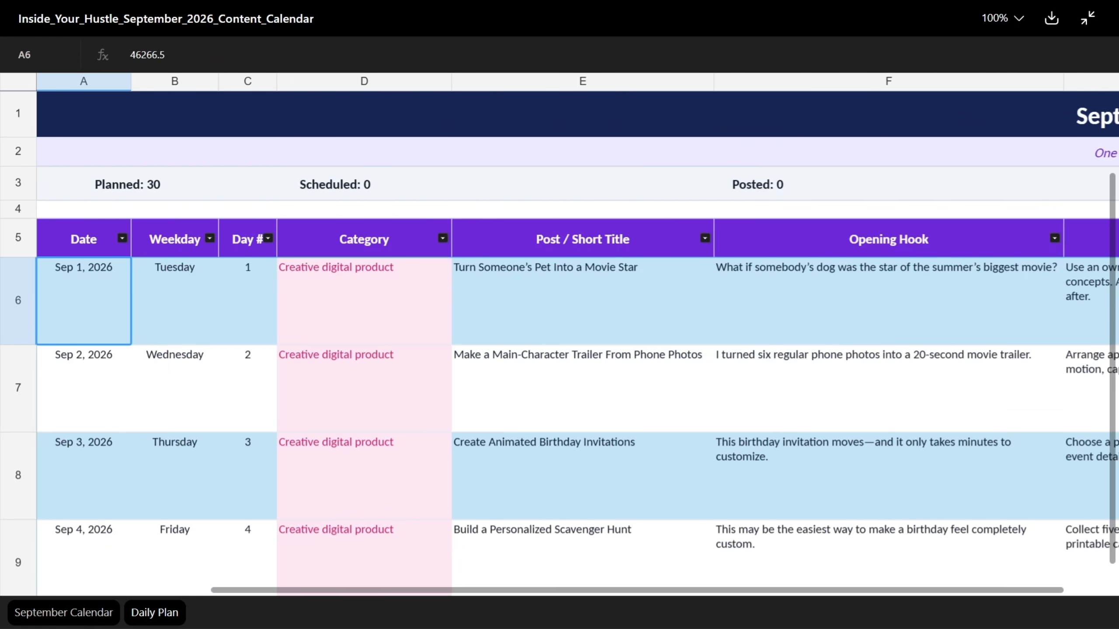
pyautogui.press('Down')
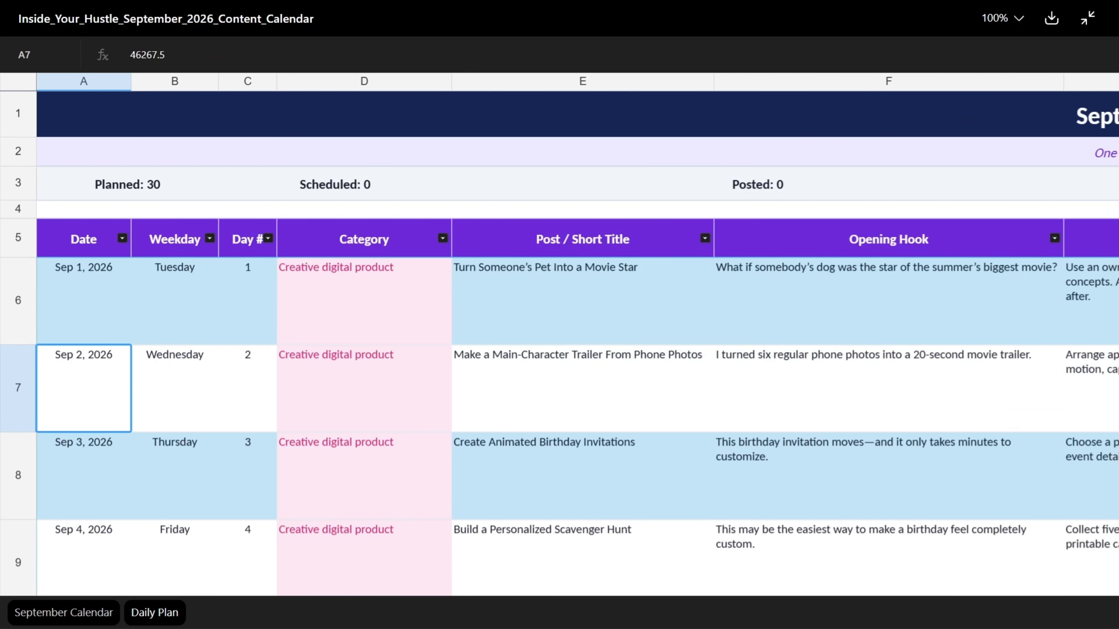
pyautogui.press('Down')
pyautogui.press('Down')
pyautogui.press('Down')
pyautogui.press('Down')
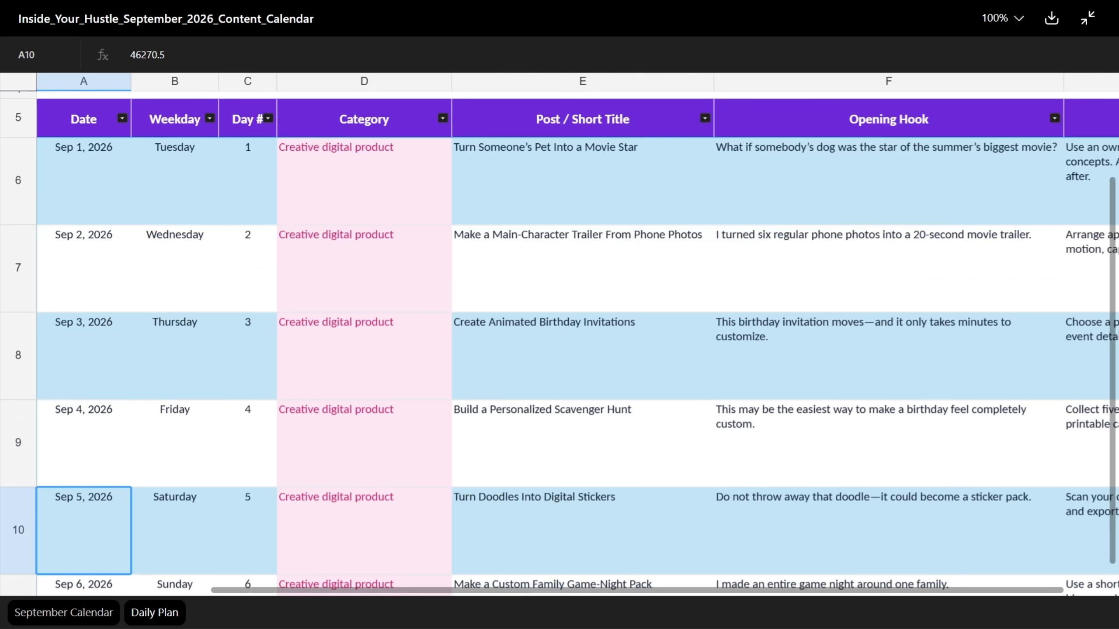
pyautogui.press('Down')
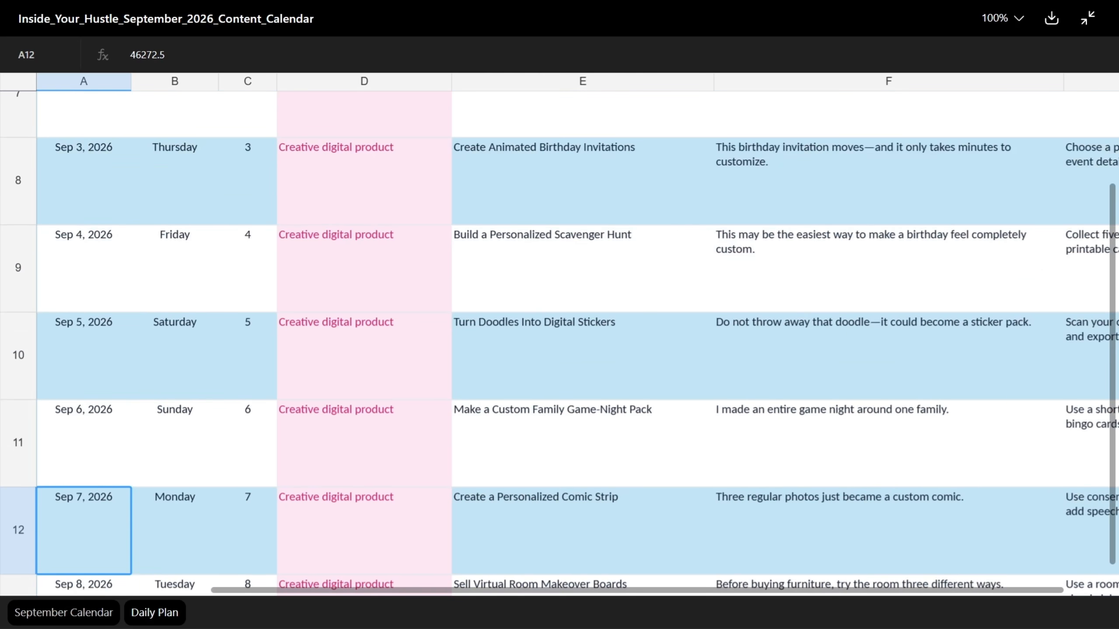
pyautogui.press('Down')
pyautogui.press('Down')
pyautogui.press('Down')
pyautogui.press('Down')
pyautogui.press('Down')
pyautogui.press('Down')
pyautogui.press('Down')
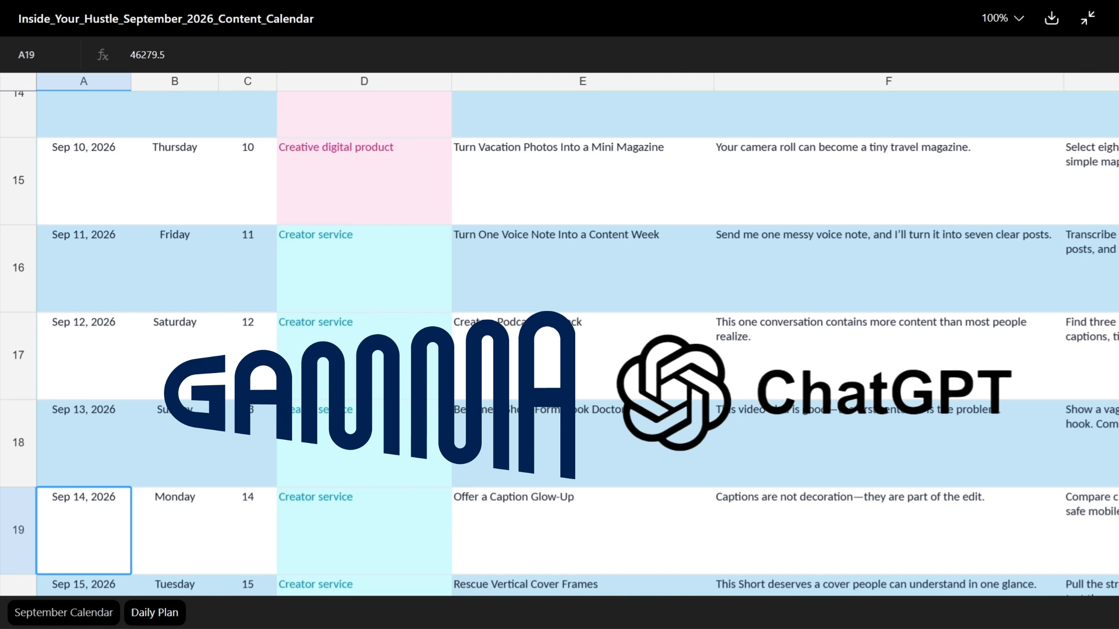
pyautogui.scroll(-2, 559, 335)
pyautogui.scroll(-5, 559, 334)
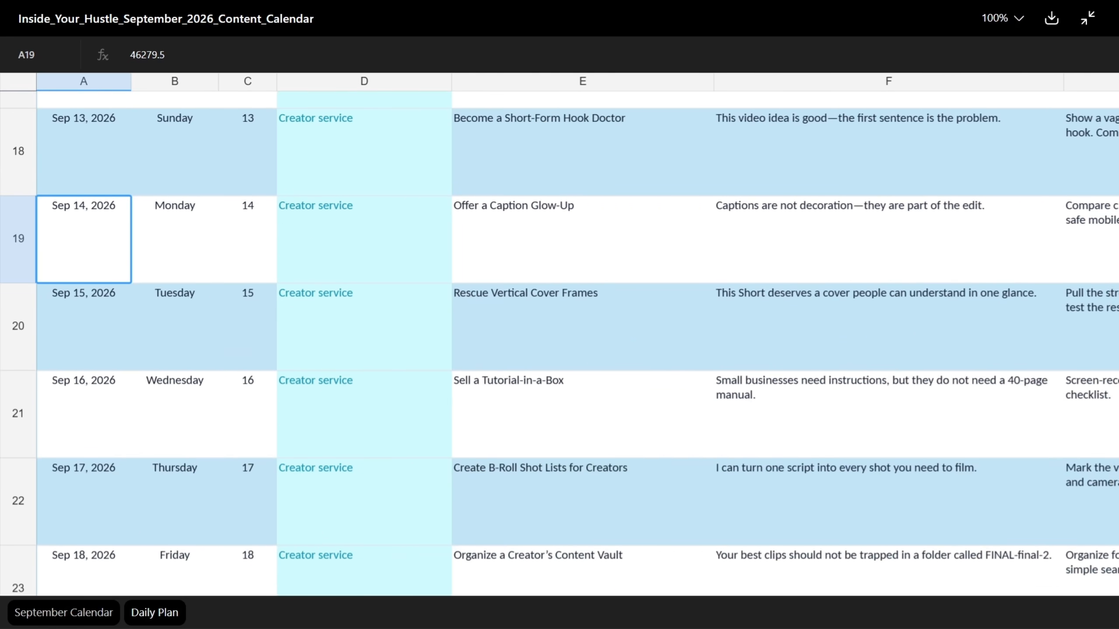
pyautogui.scroll(-4, 559, 335)
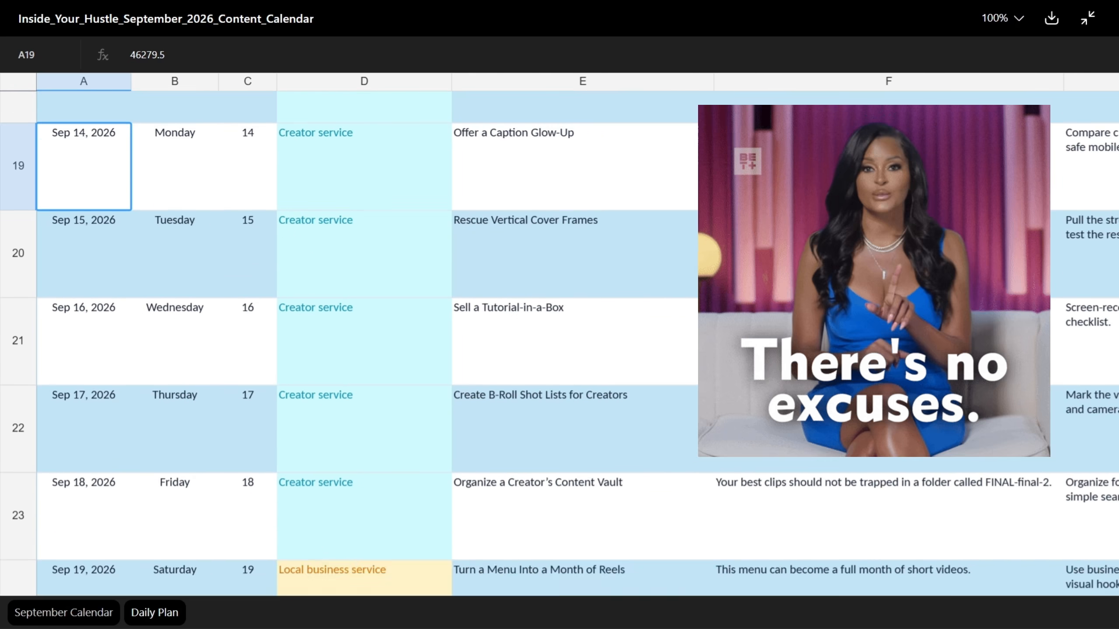
pyautogui.scroll(-5, 559, 335)
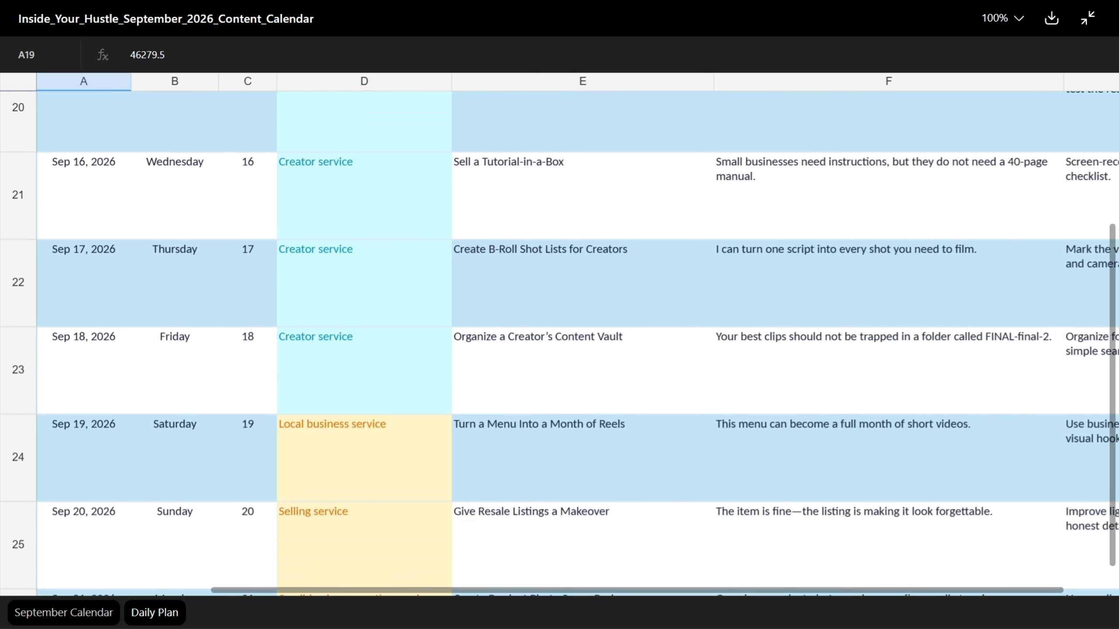